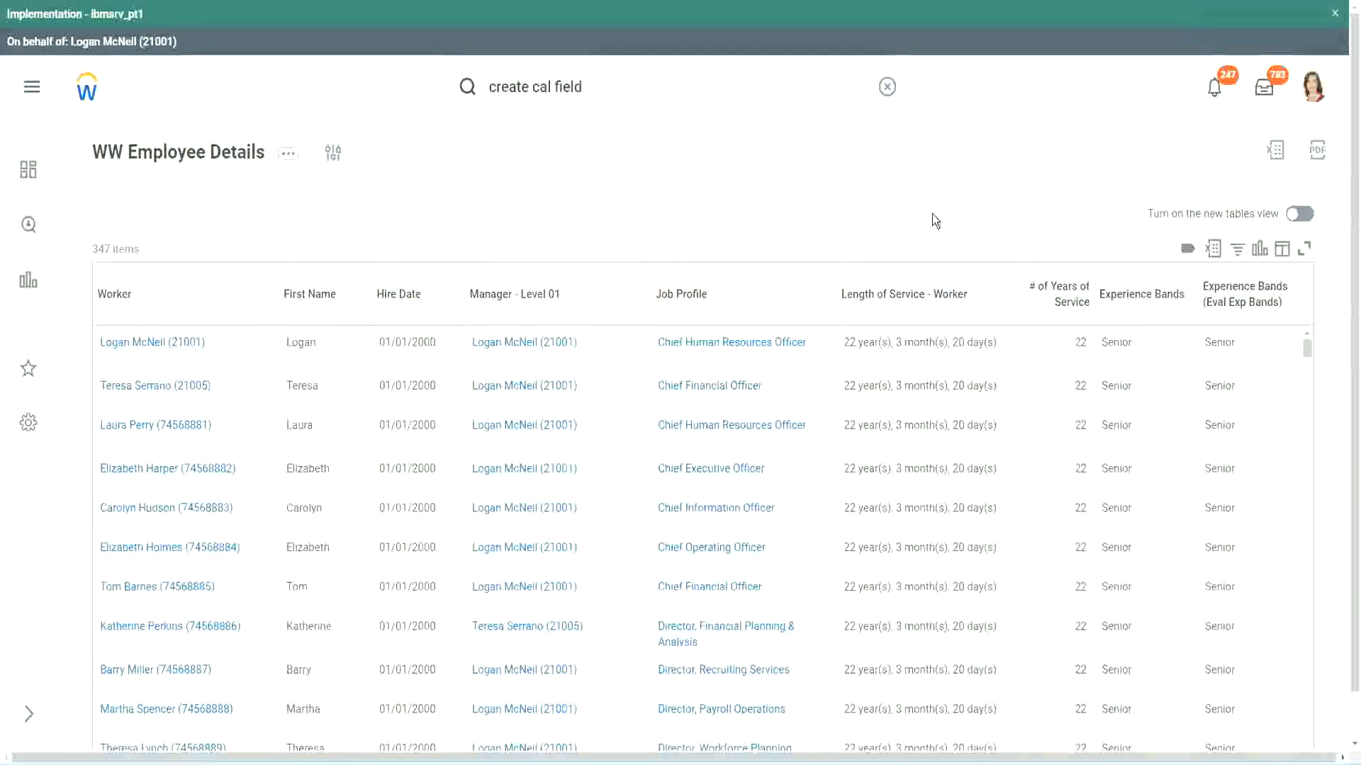
Review the Evaluate Expression calculated field that derives the experience bands from years of service.
click(1180, 337)
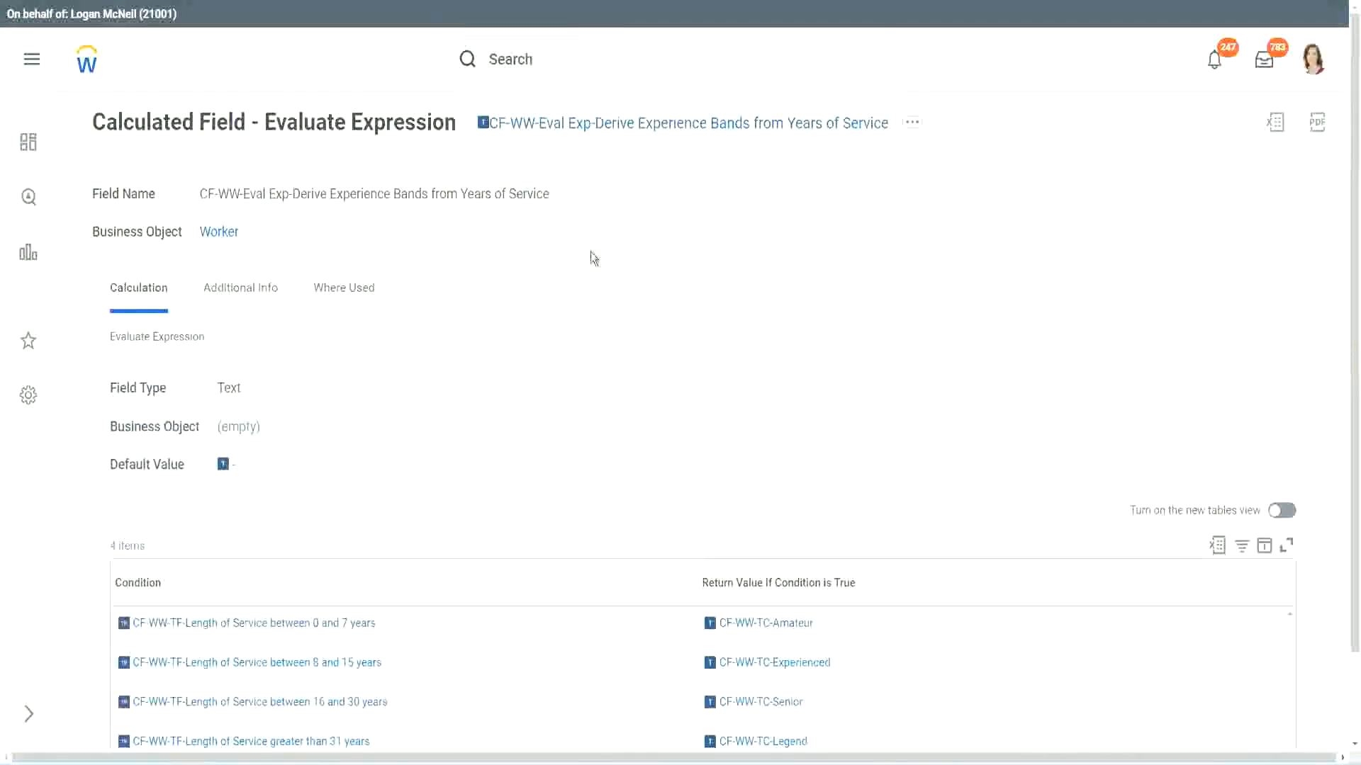
right_click(590, 130)
click(638, 209)
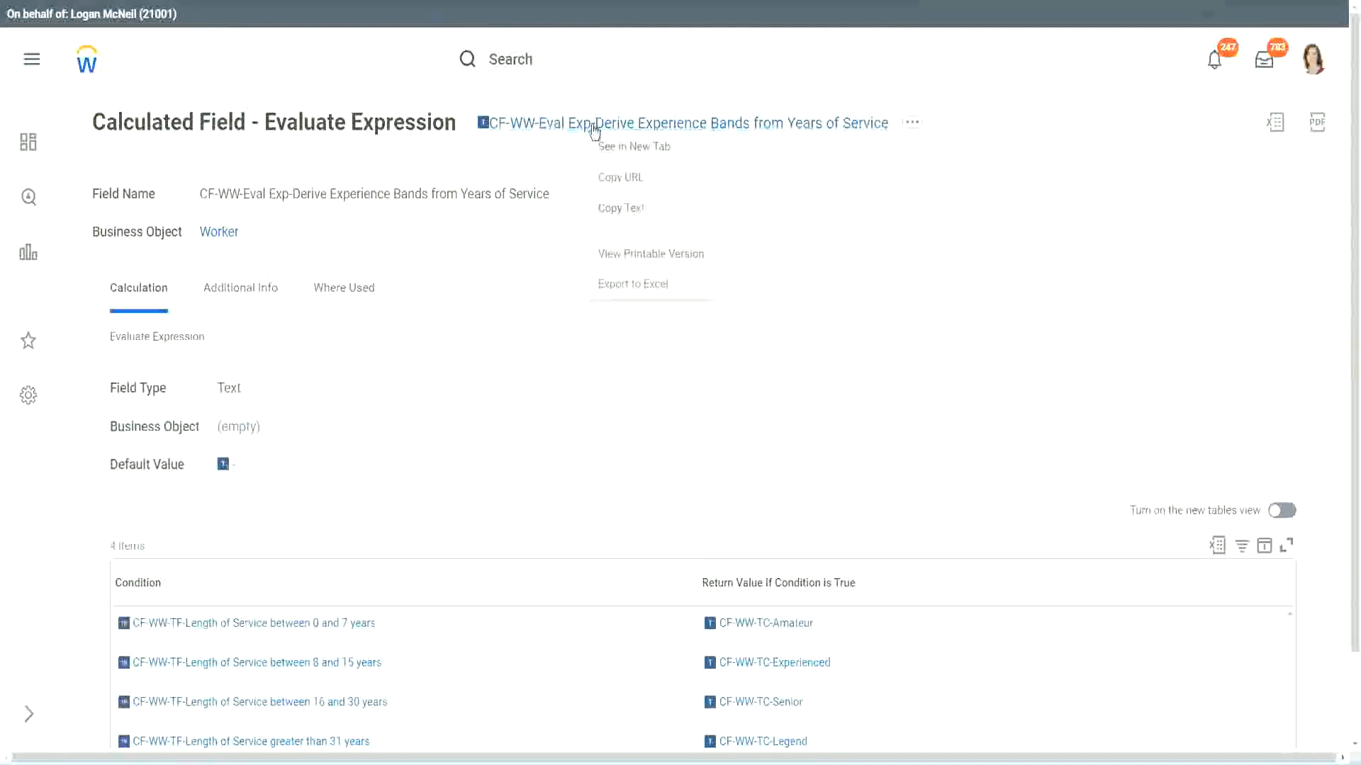
Search for "create calc field" and open the Create Calculated Field task.
click(570, 64)
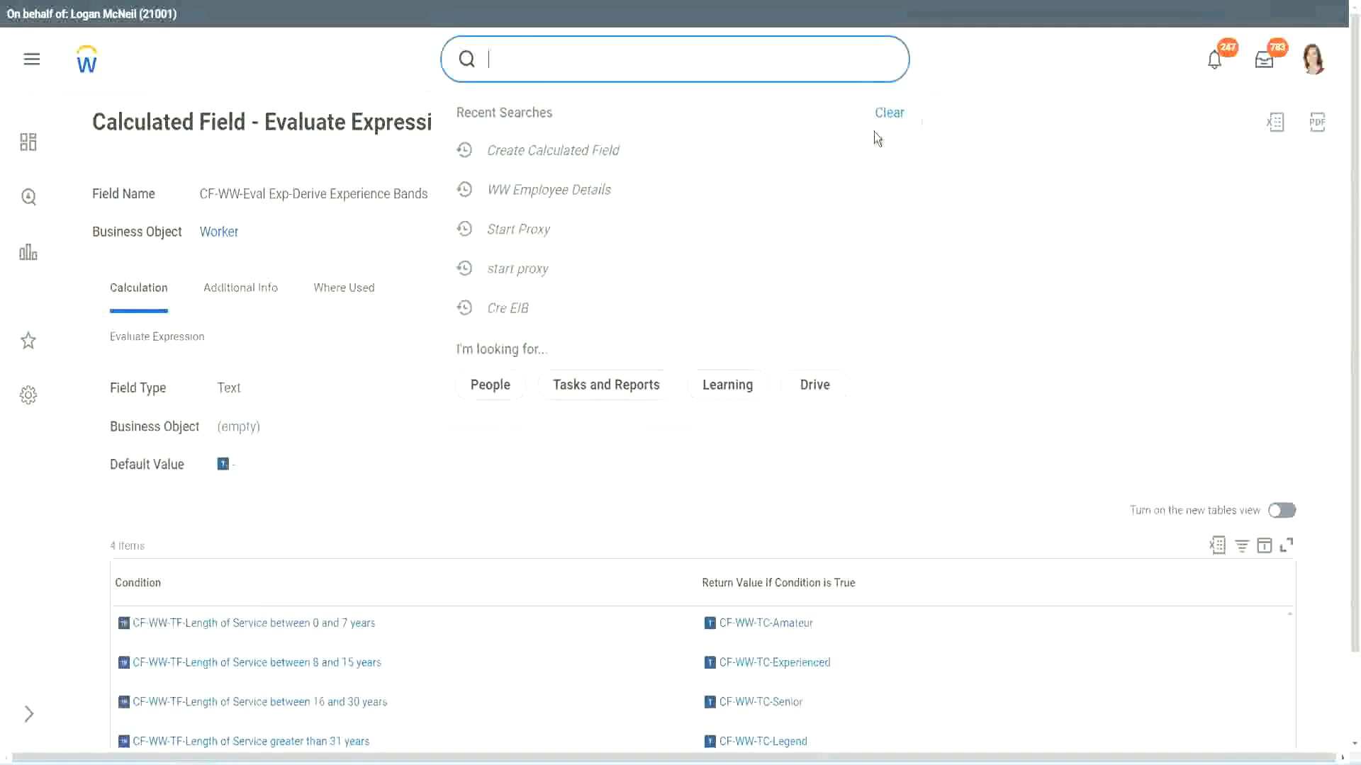
click(539, 53)
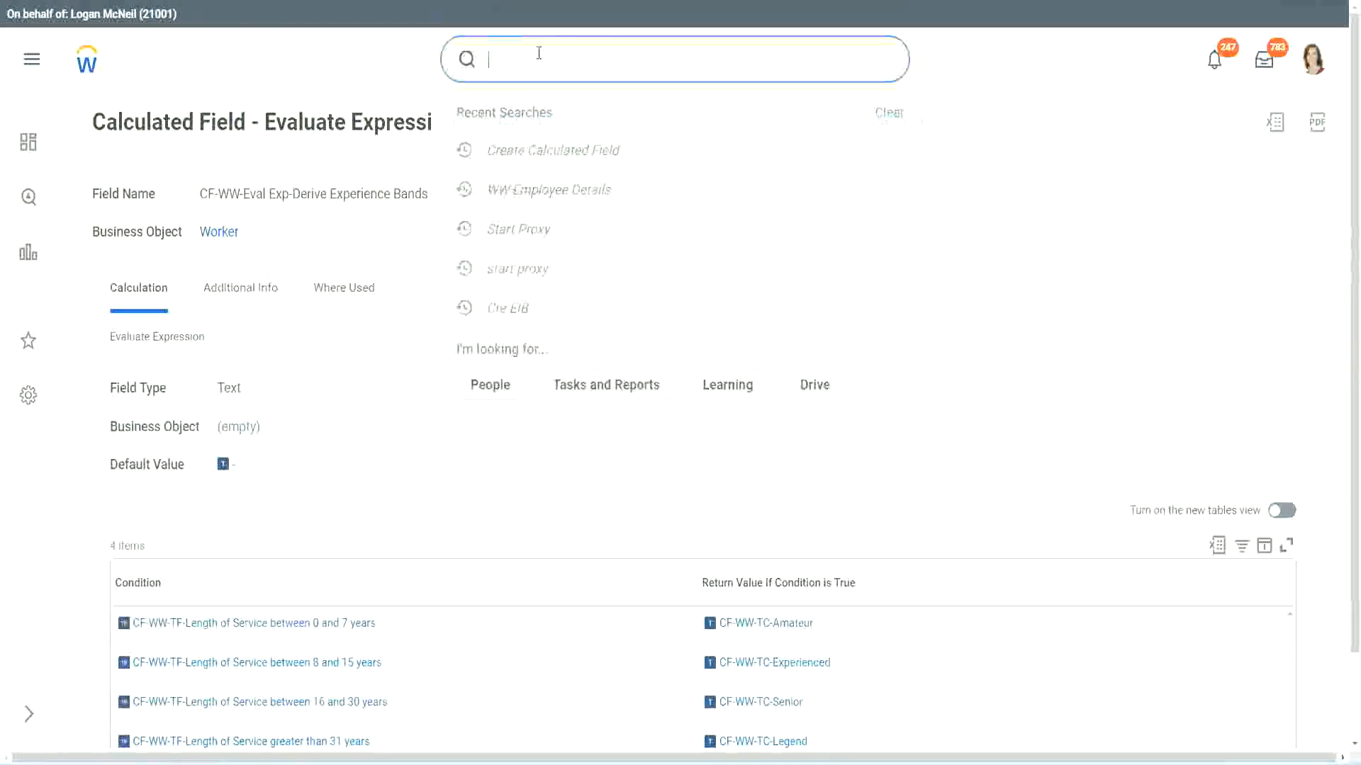
text(create calc)
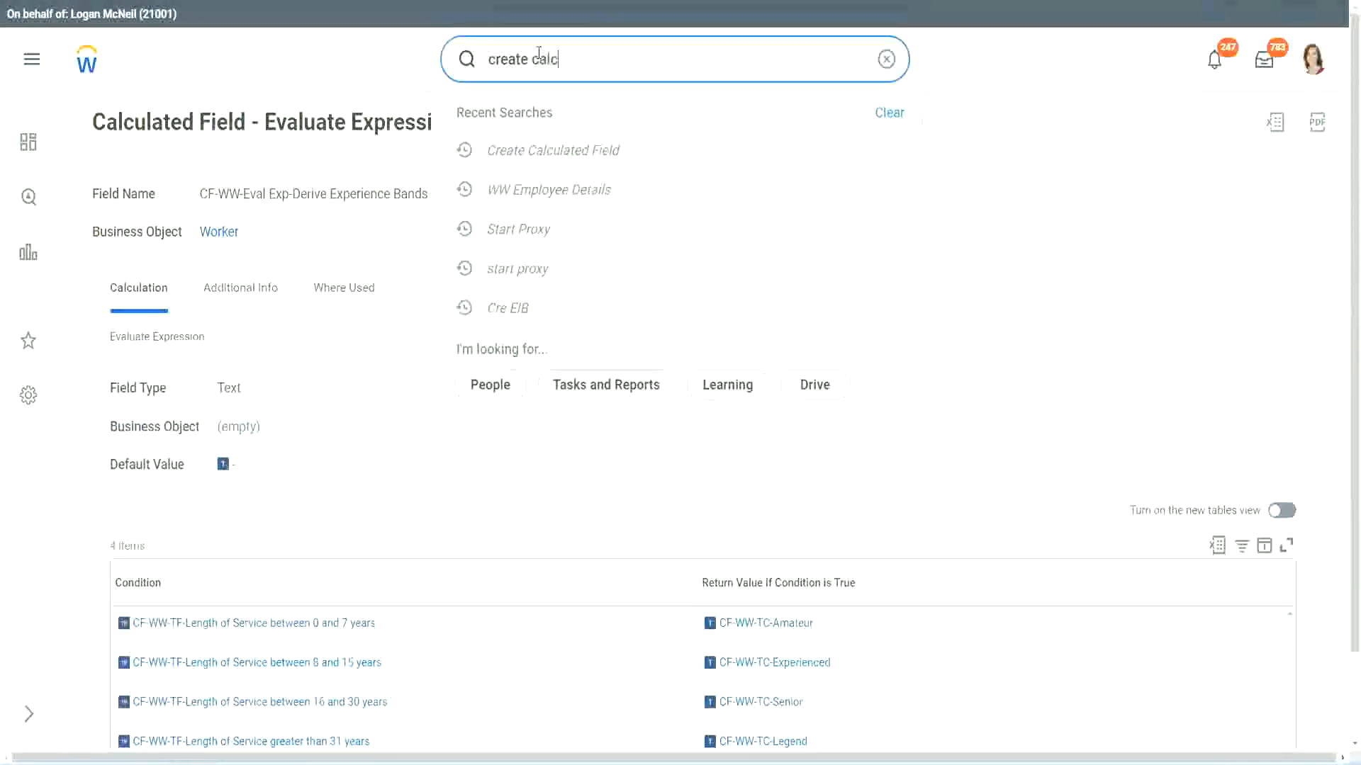
text( field)
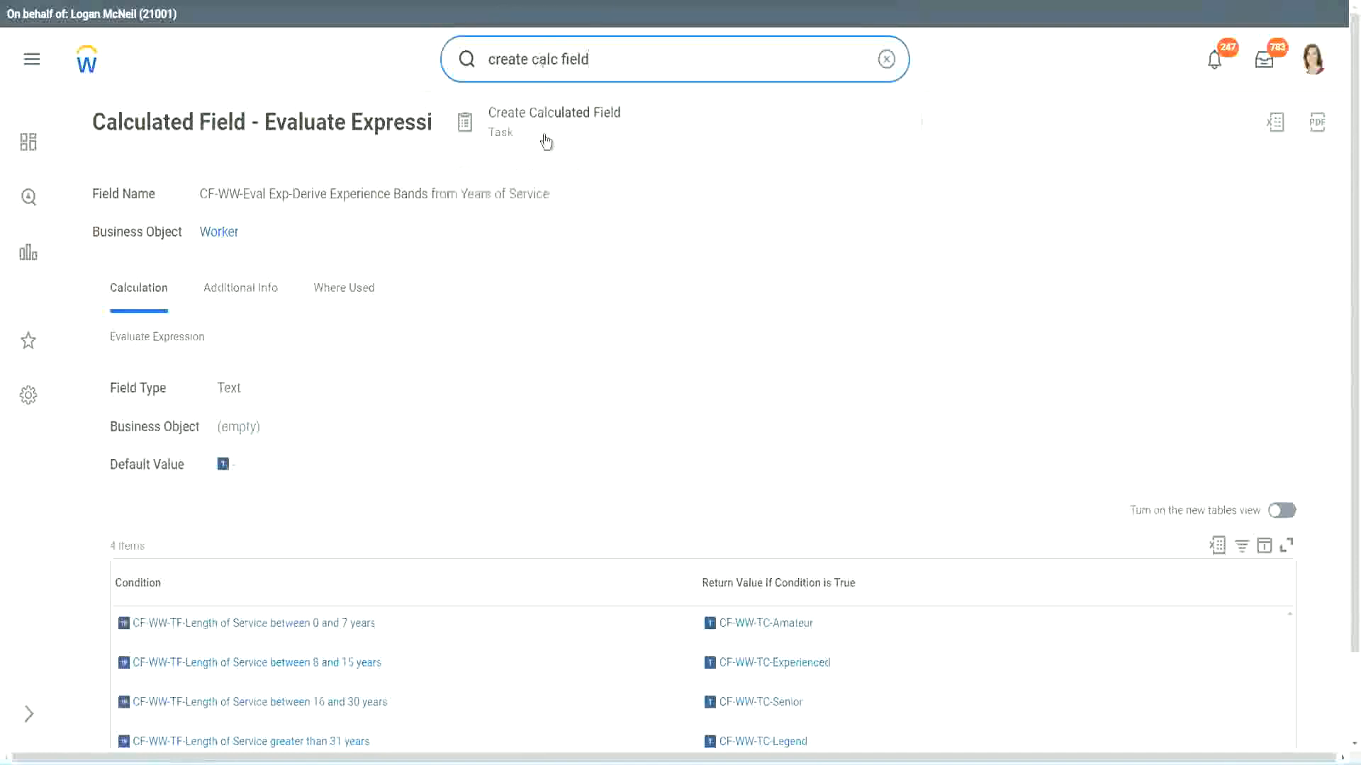
click(565, 127)
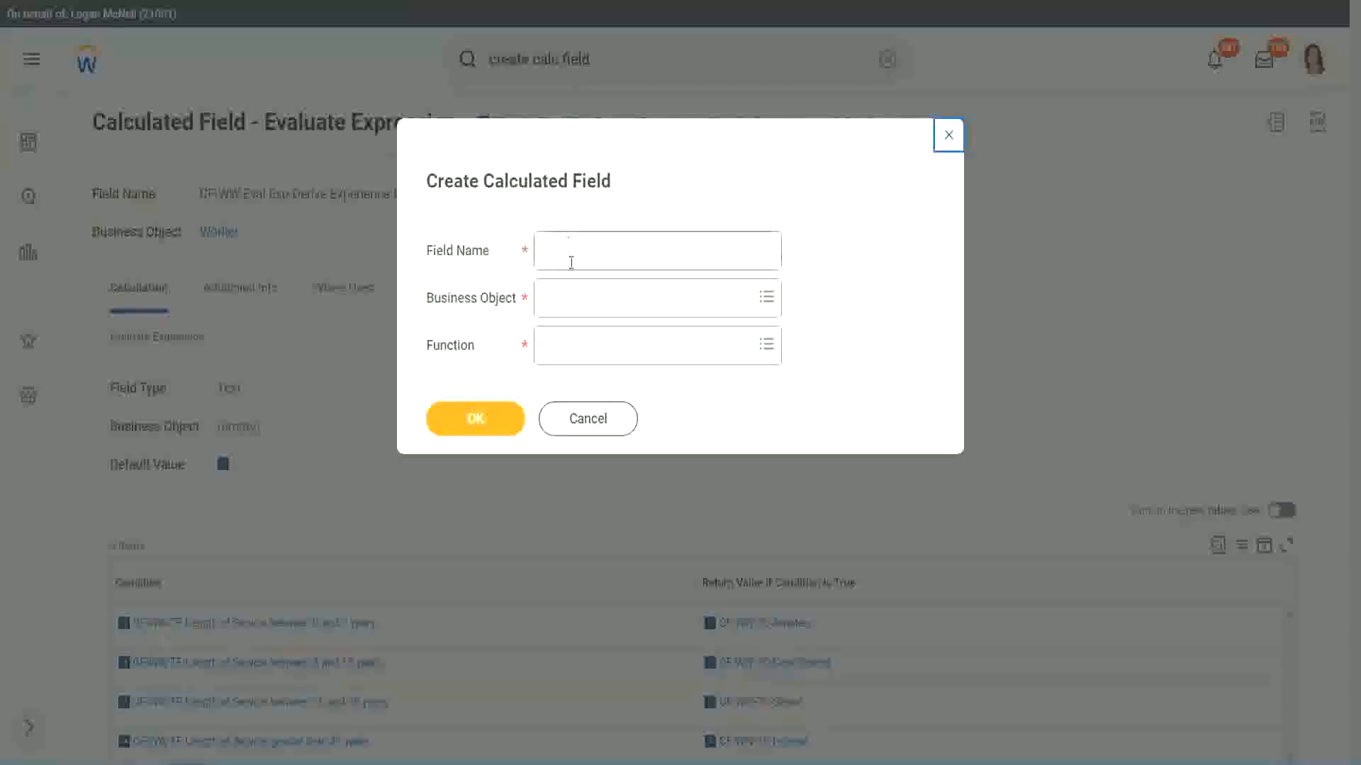
Name the new calculated field "CF-WW-LRB-Identify Experience Bands from years of Service".
click(572, 253)
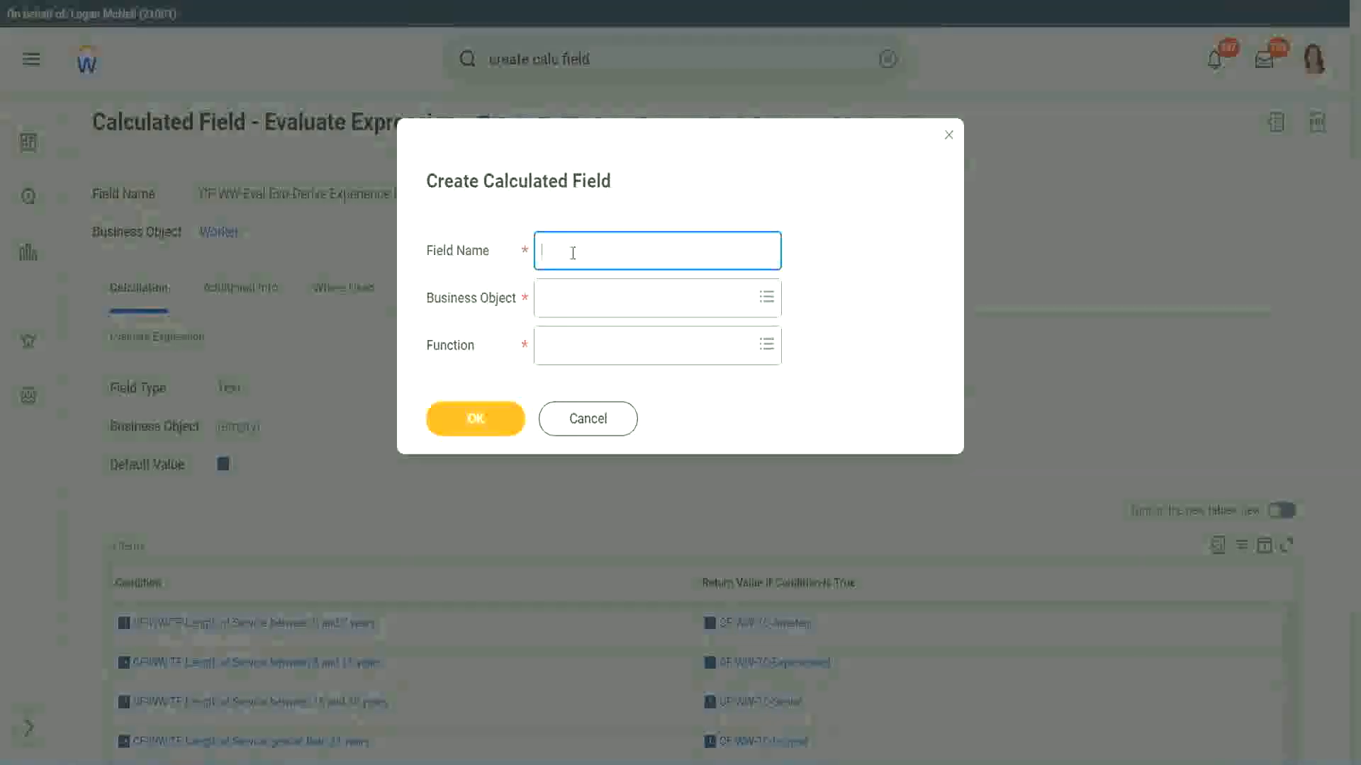
text(CF)
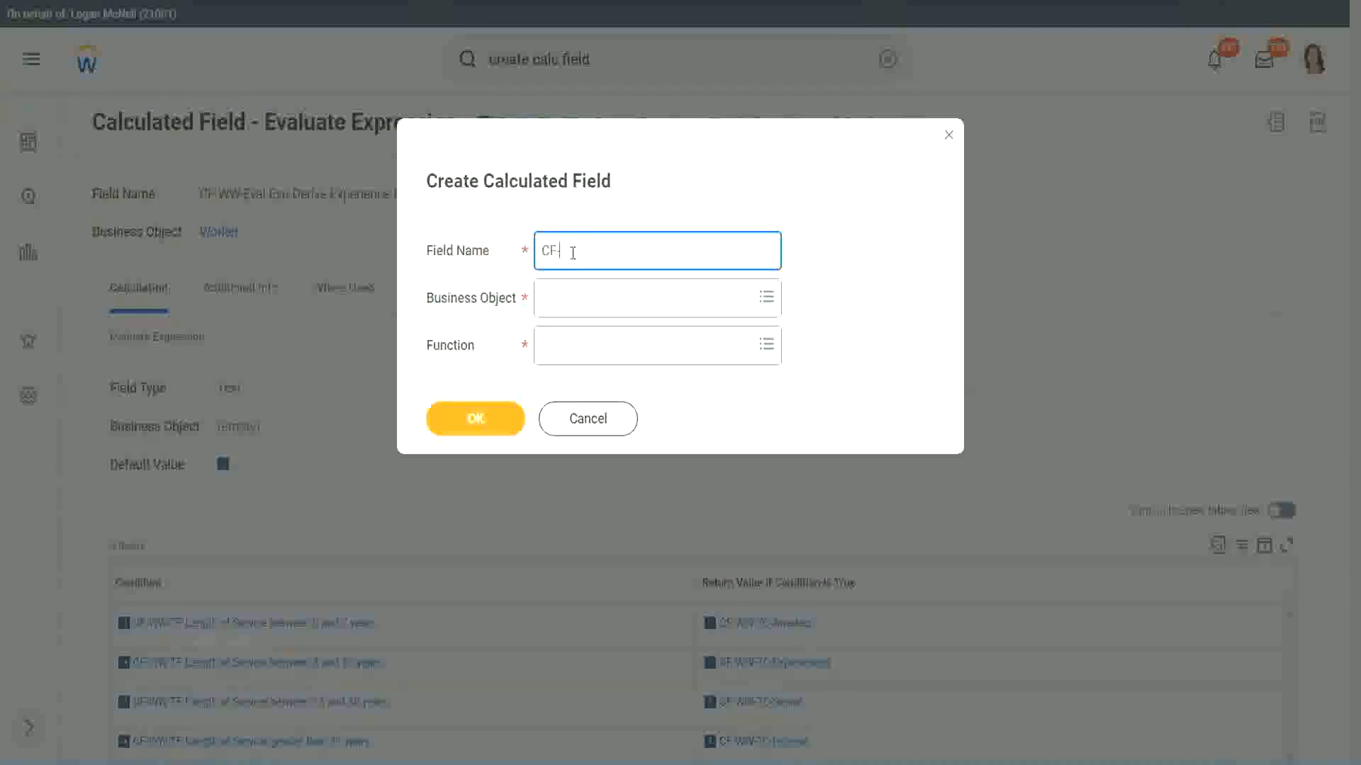
text(-WW-LRB-Identify Experiende)
key(BackSpace)
key(BackSpace)
text(ce Bands fro)
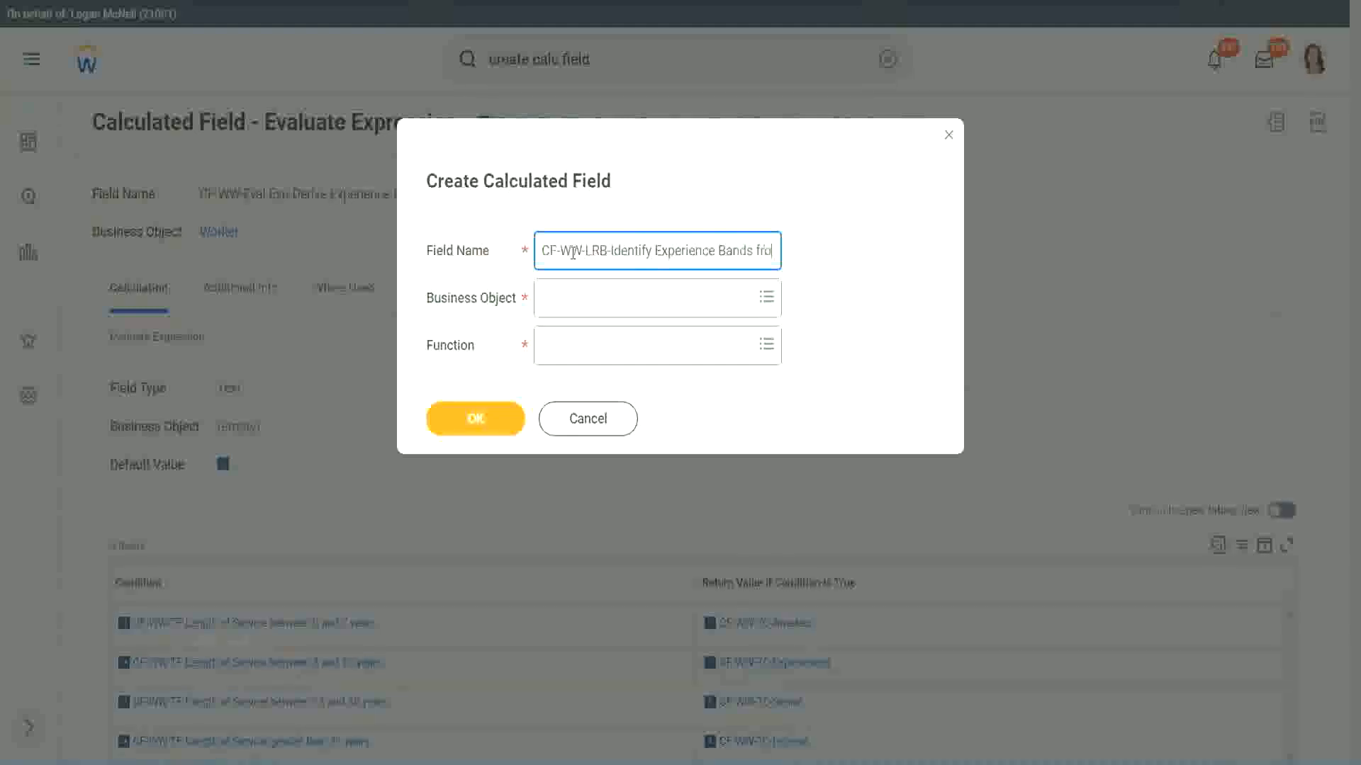
text(m years of Service)
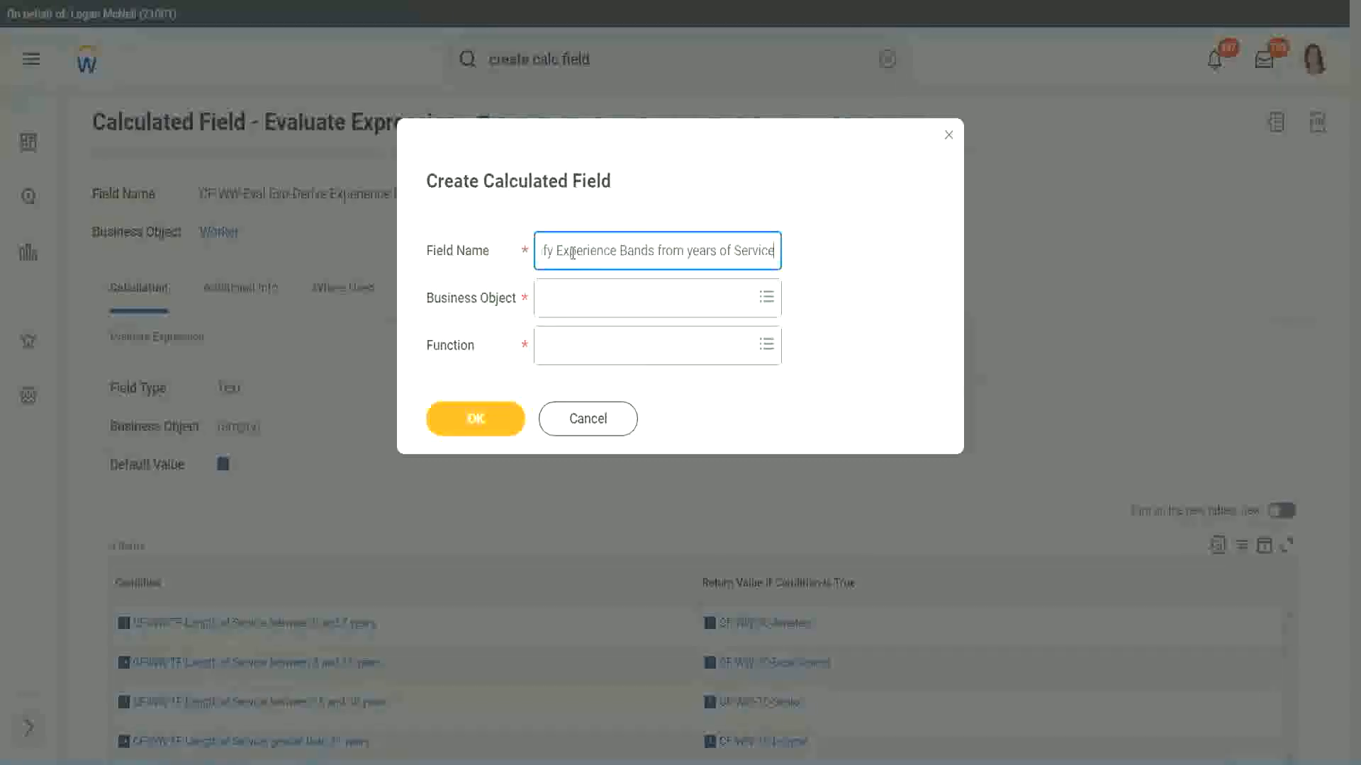
Set the business object to Worker and the function to Lookup Range Band, and confirm the new field's setup.
key(Tab)
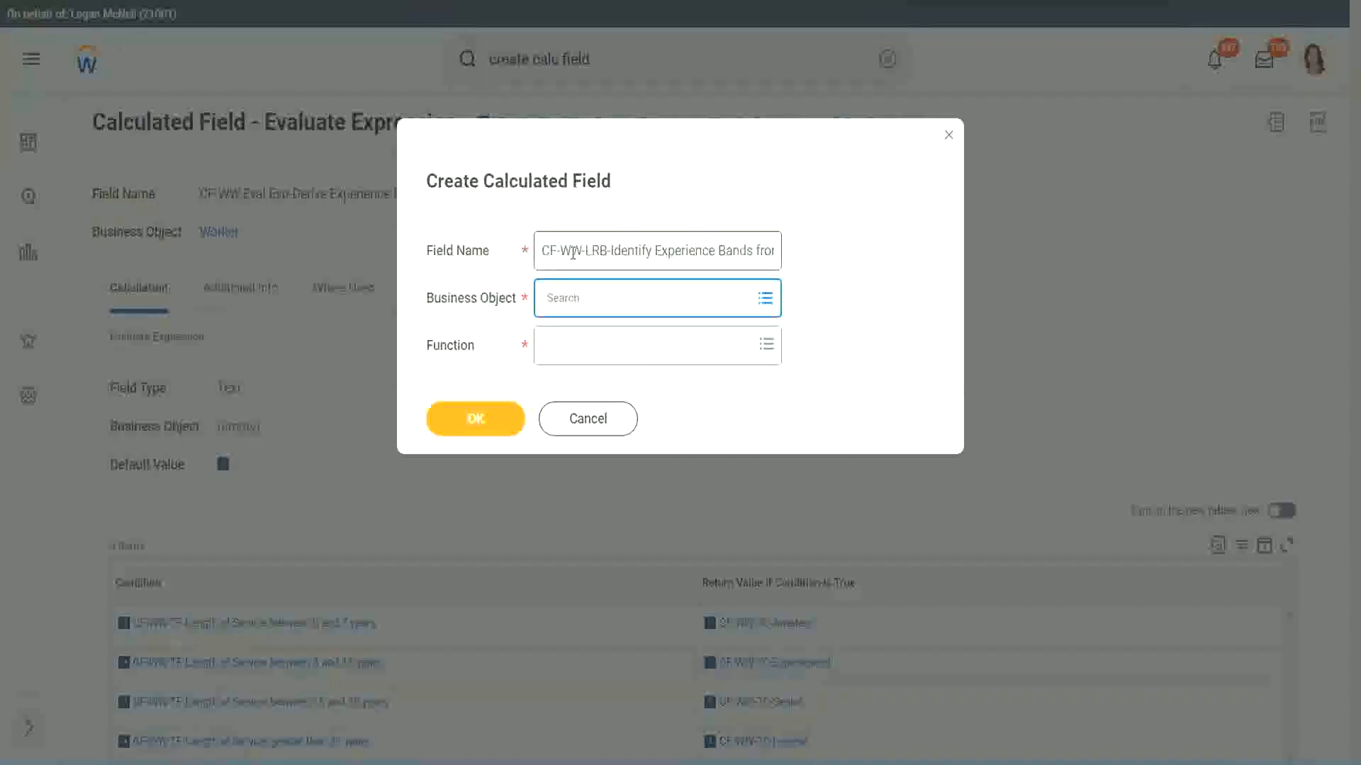
text(worker)
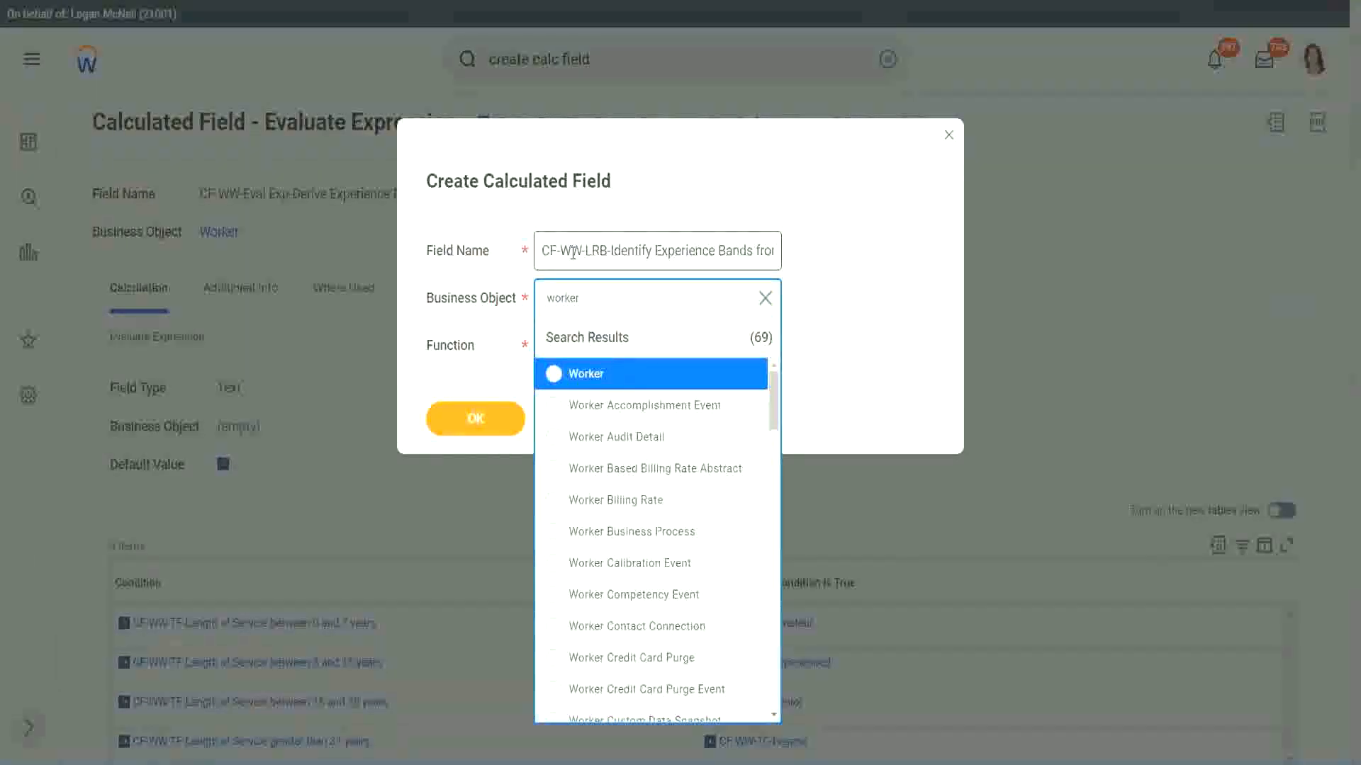
key(Return)
key(Tab)
text(l)
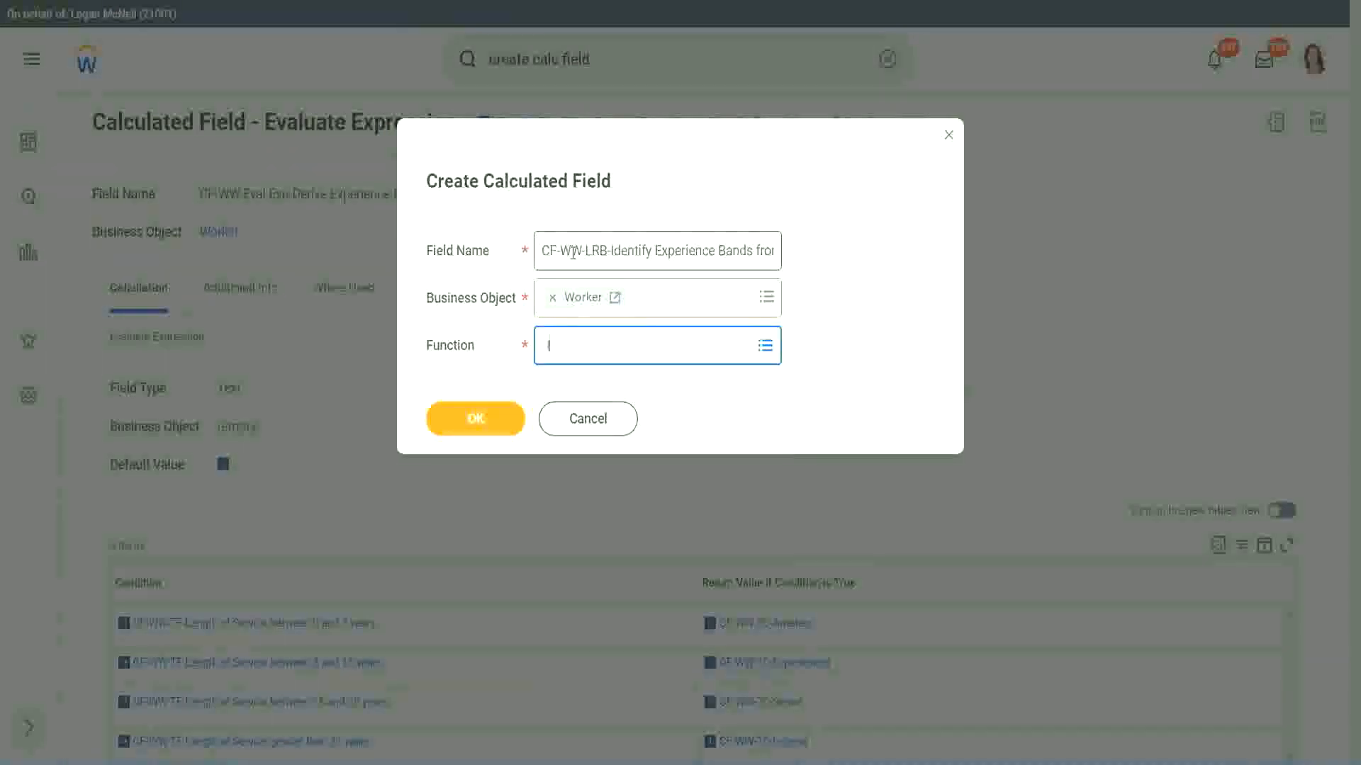
text(rb)
key(Return)
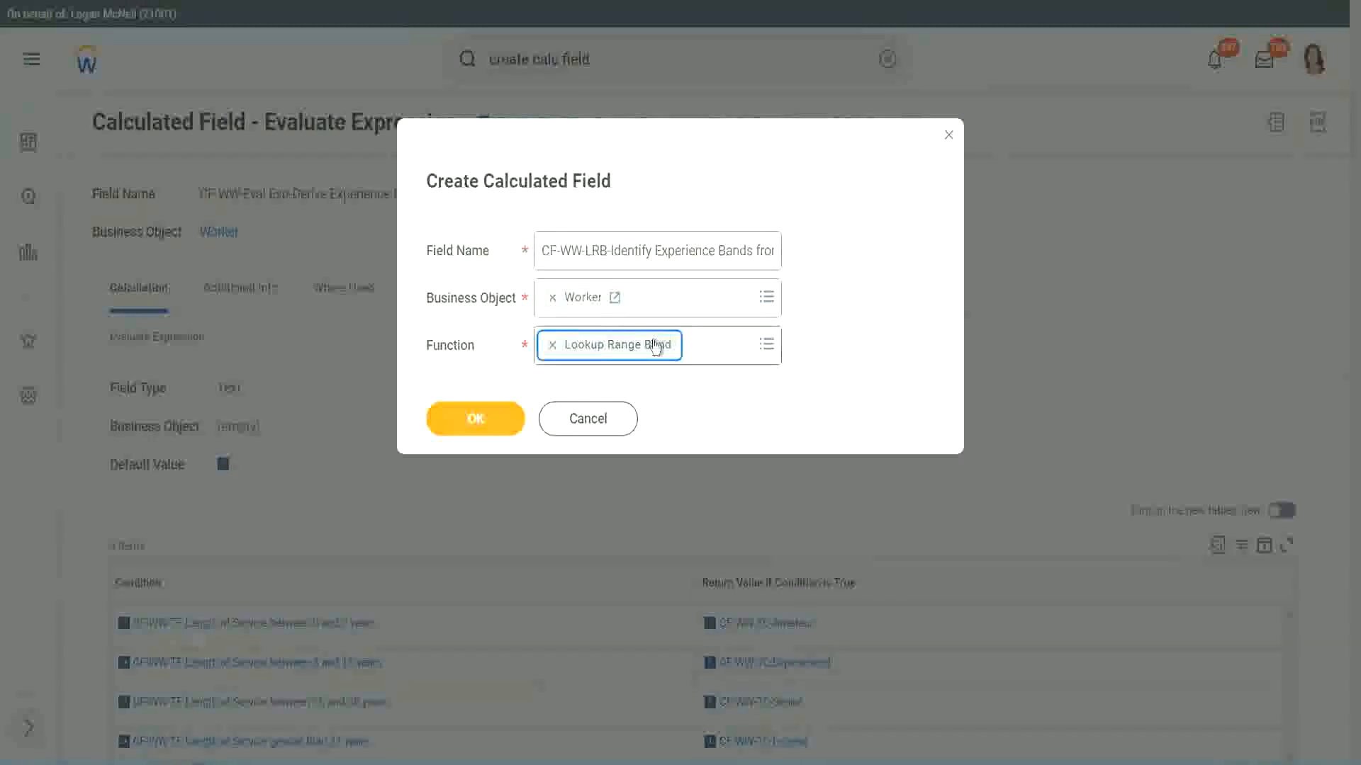
click(486, 422)
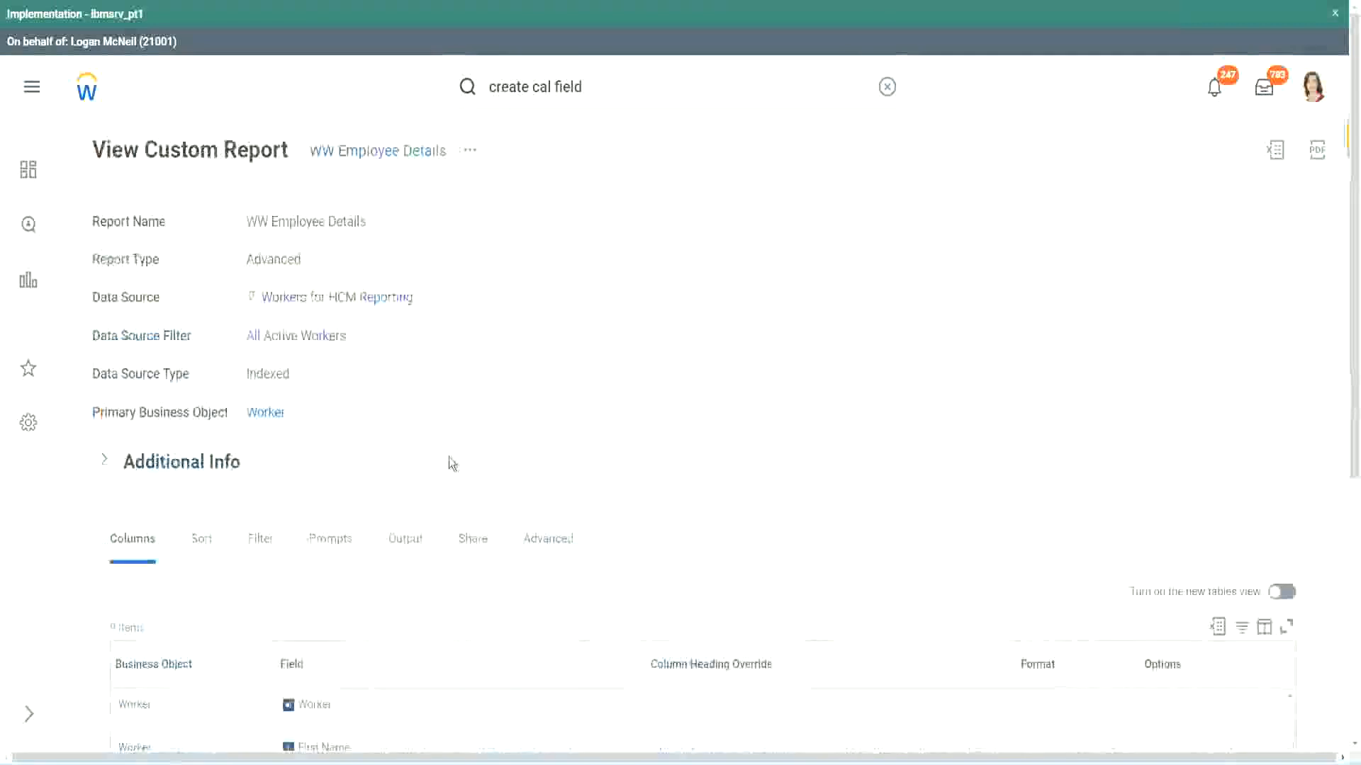
Find the years-of-service field in the WW Employee Details columns and set CF-WW-Convert Text To Number-Number of Years from Length of Service as source field.
scroll(446, 510, down, 5)
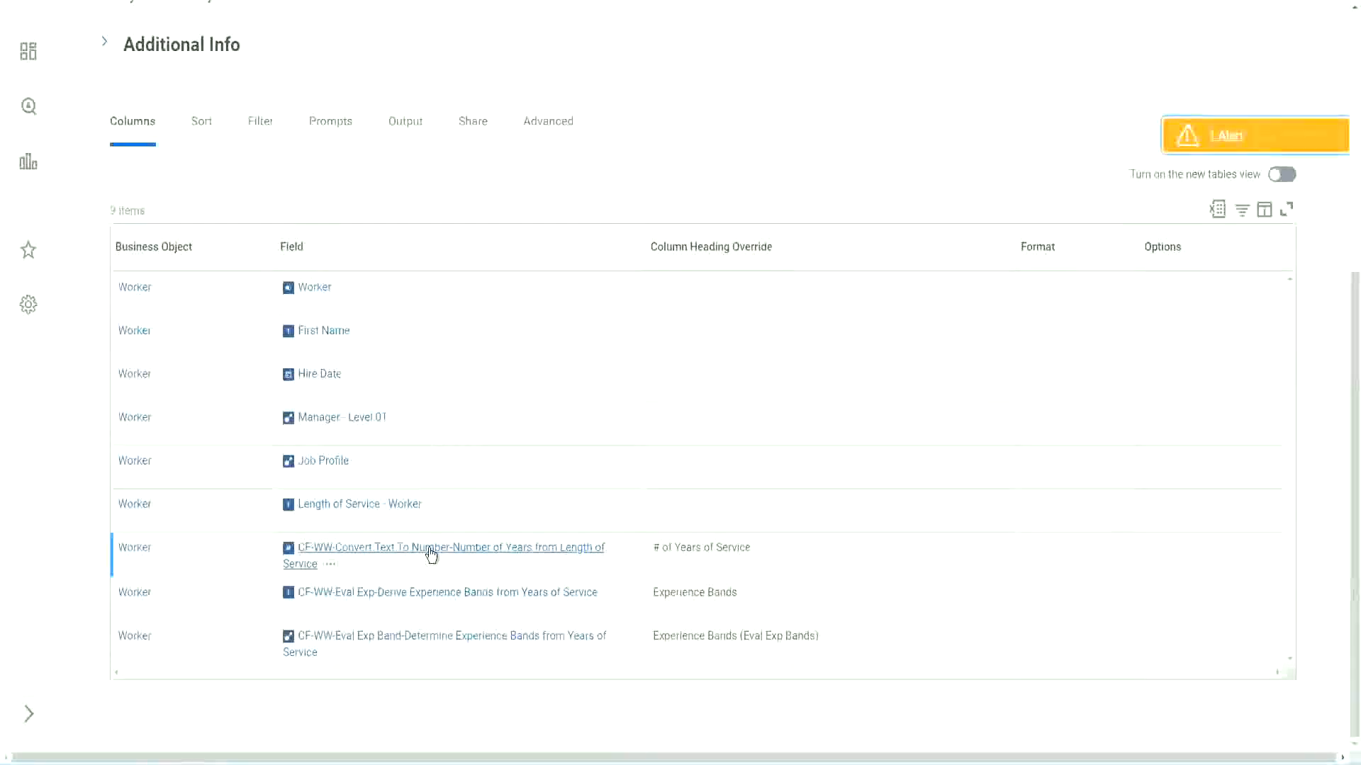
right_click(429, 555)
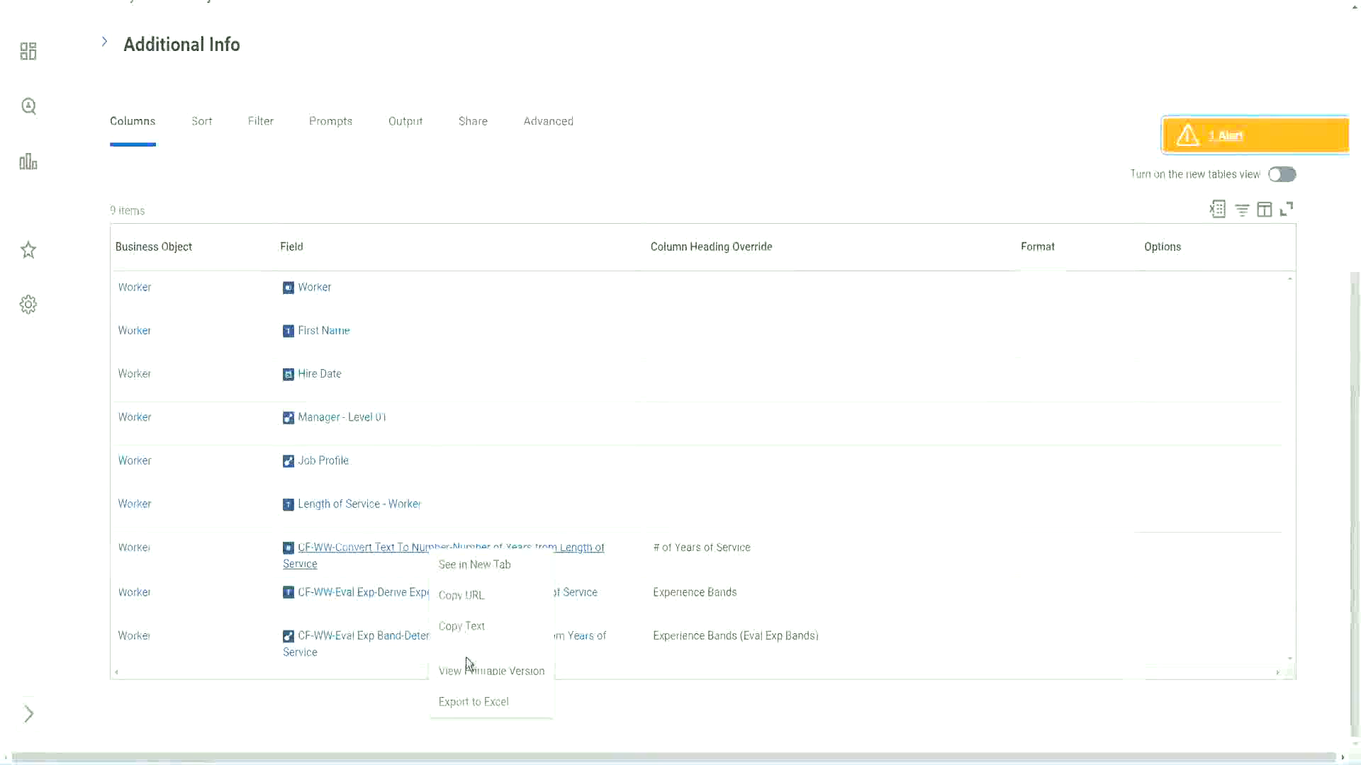
key(Escape)
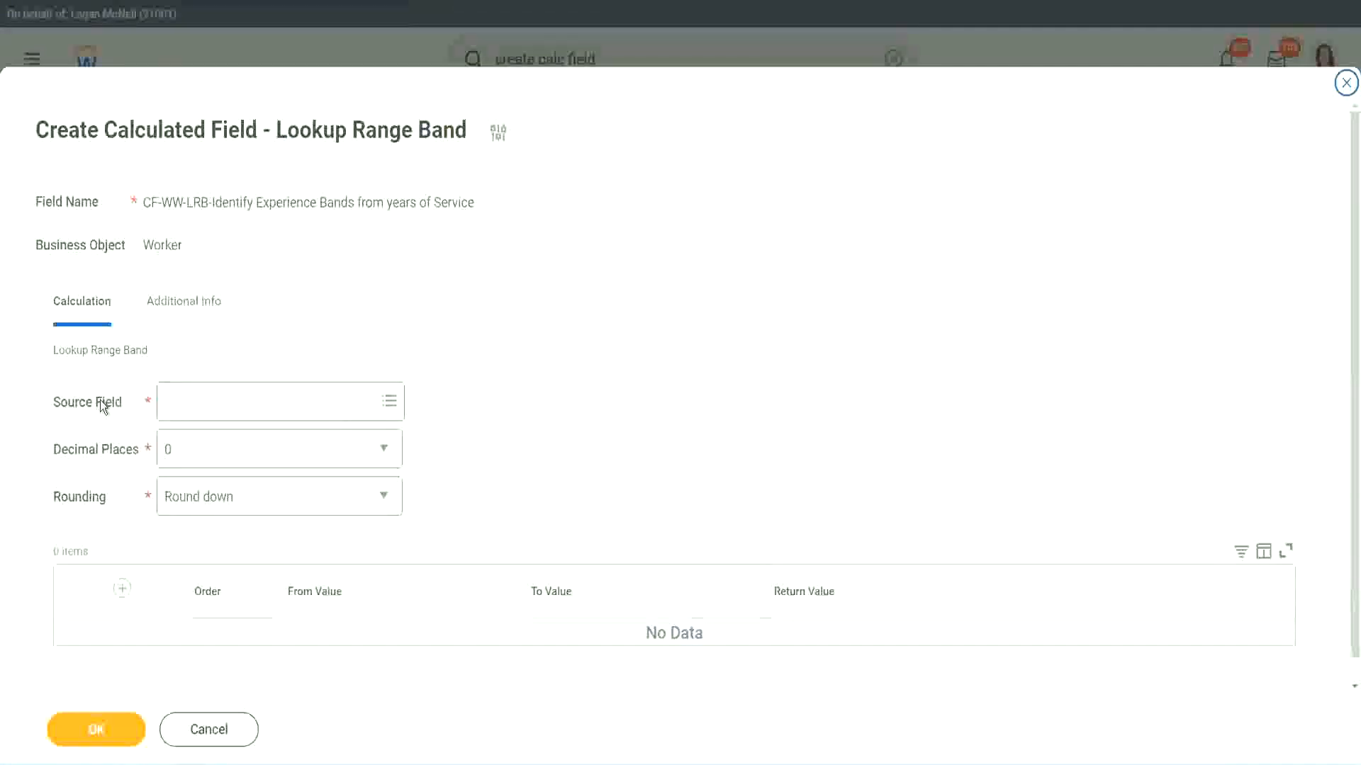
click(211, 402)
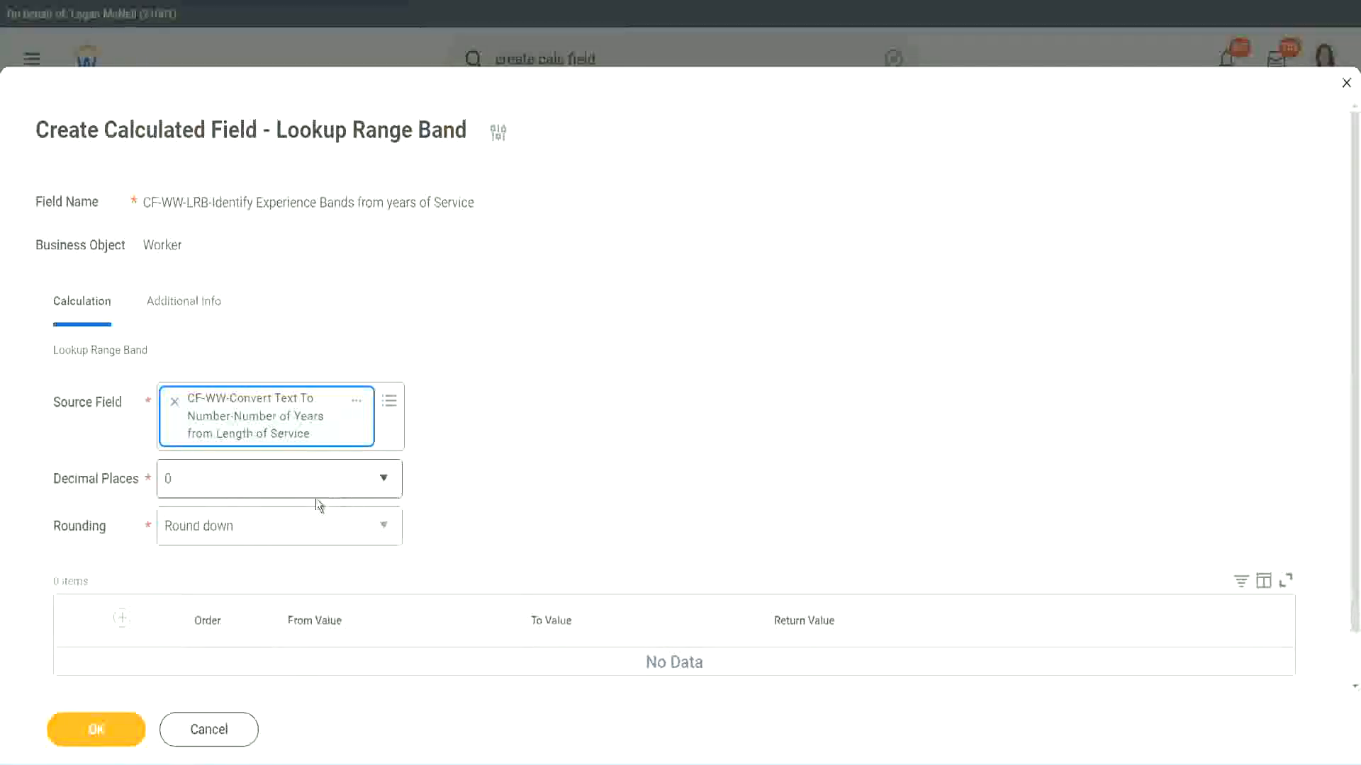
Set the lookup's decimal places to 0 and its rounding to Round.
click(265, 486)
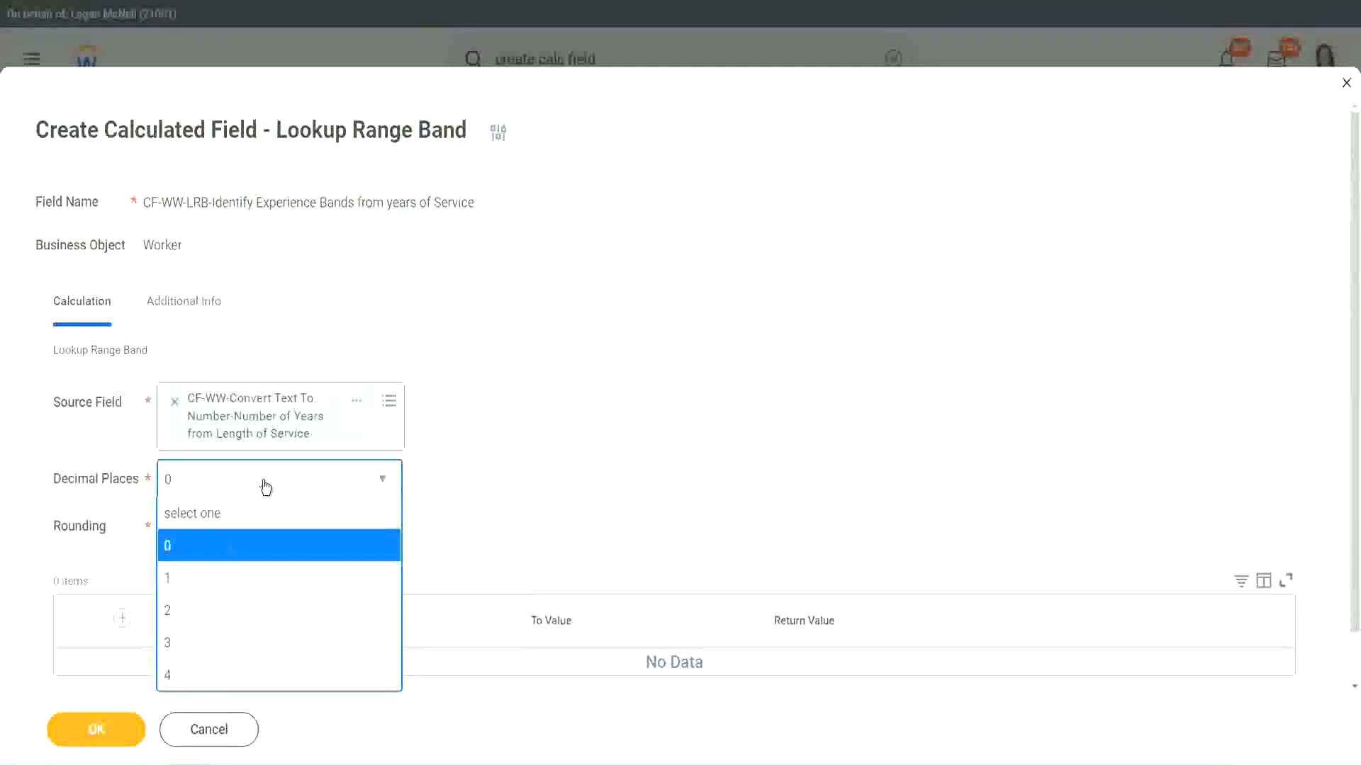
click(173, 551)
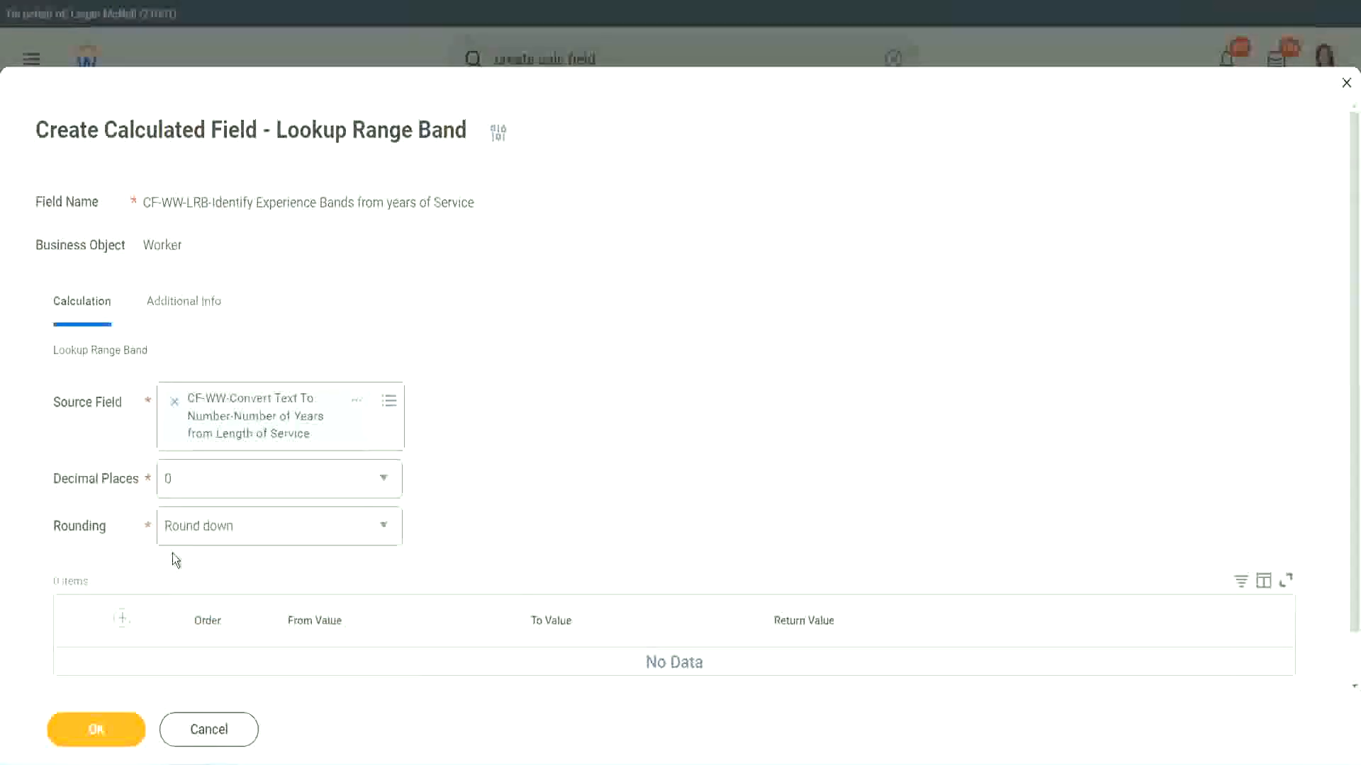
click(219, 531)
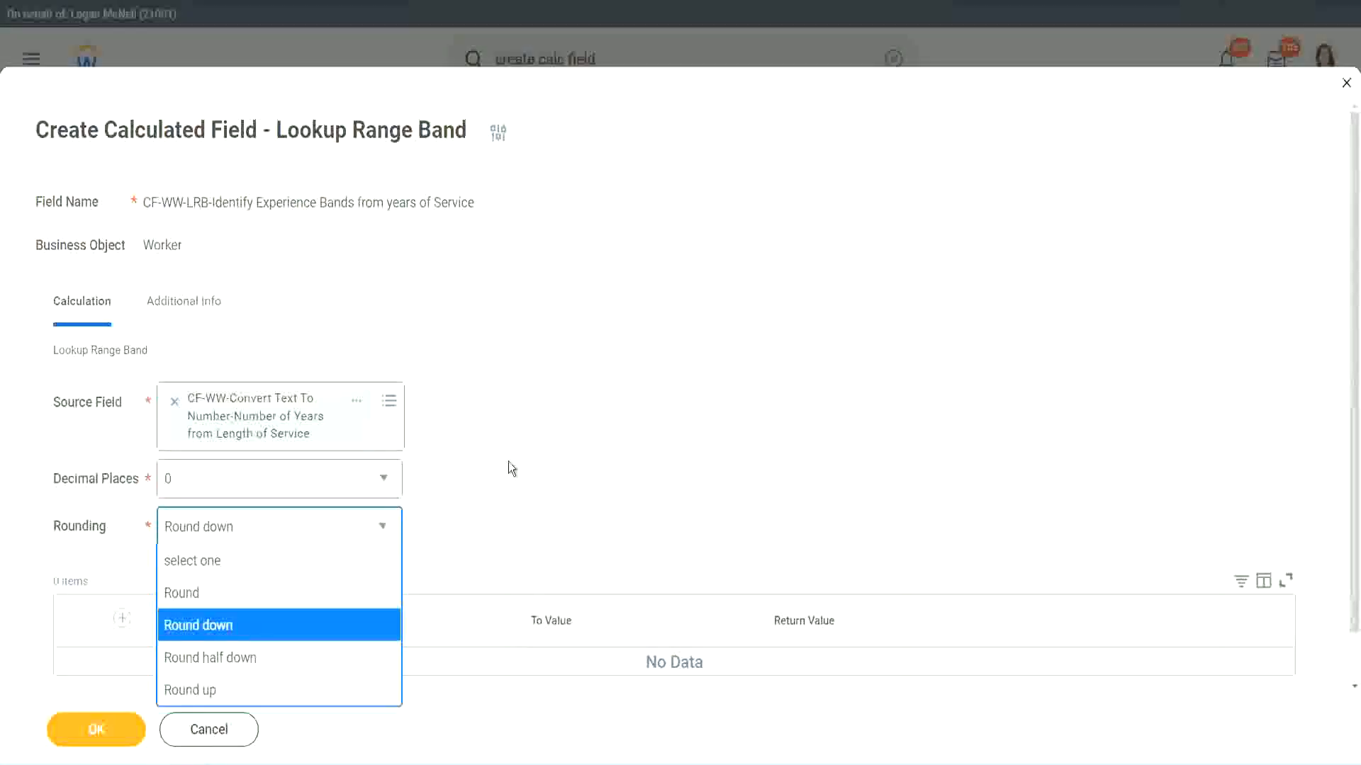
click(478, 521)
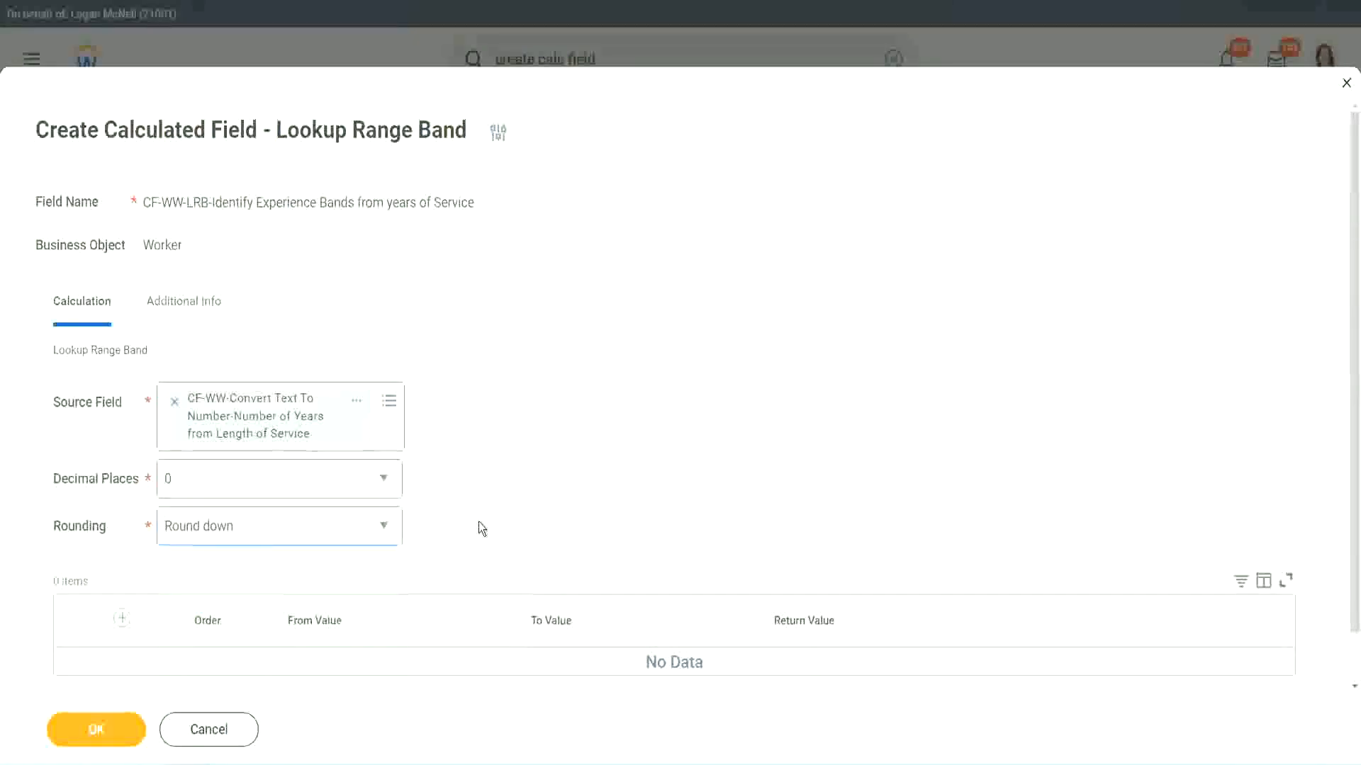
click(229, 526)
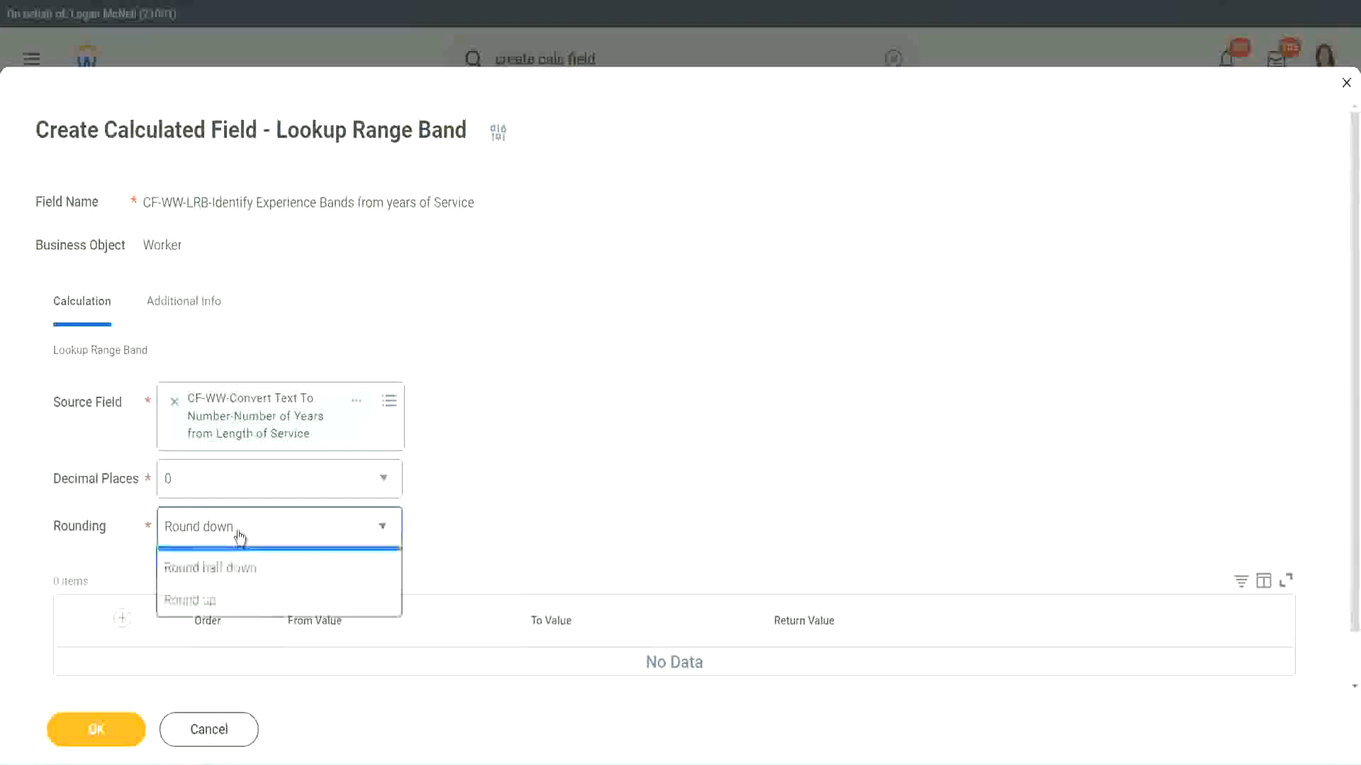
click(229, 594)
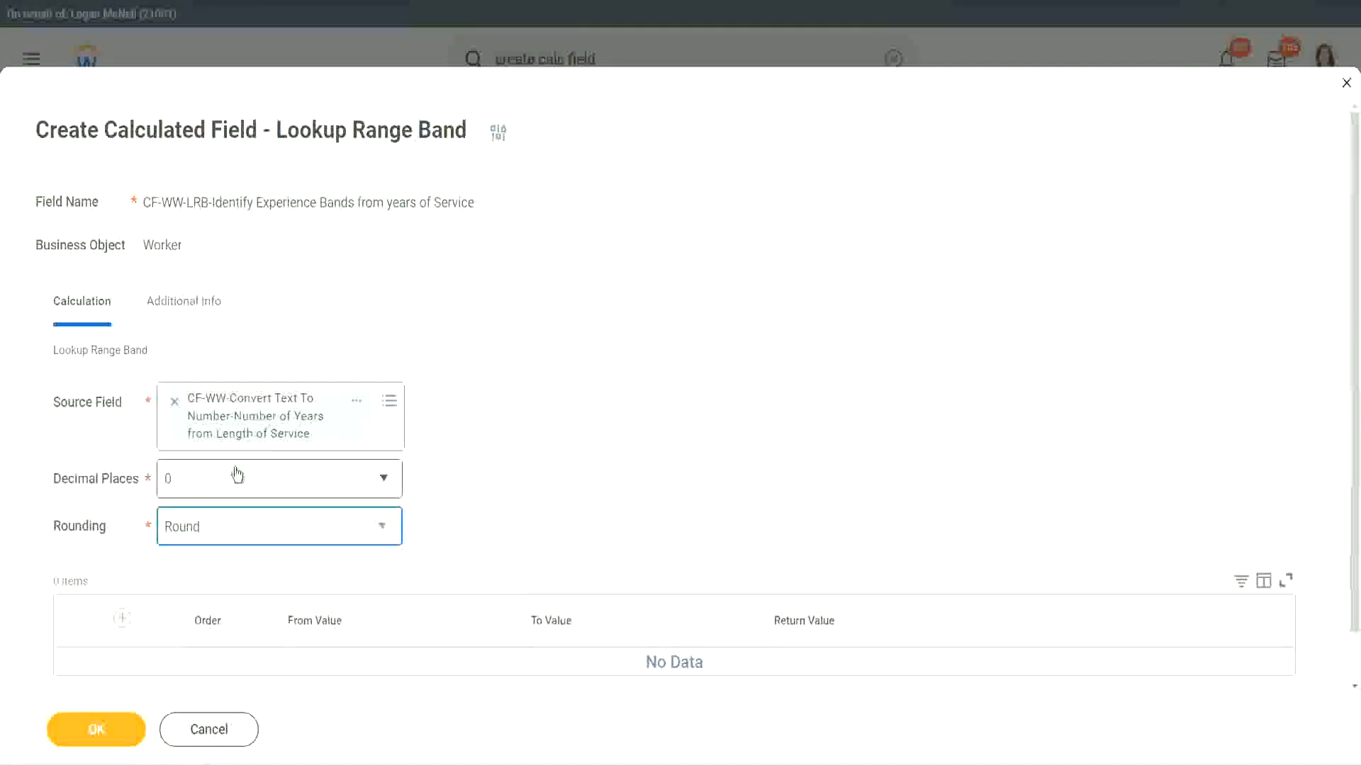
Add the first range band from 0 to 7 with the return value "Amateur".
click(125, 619)
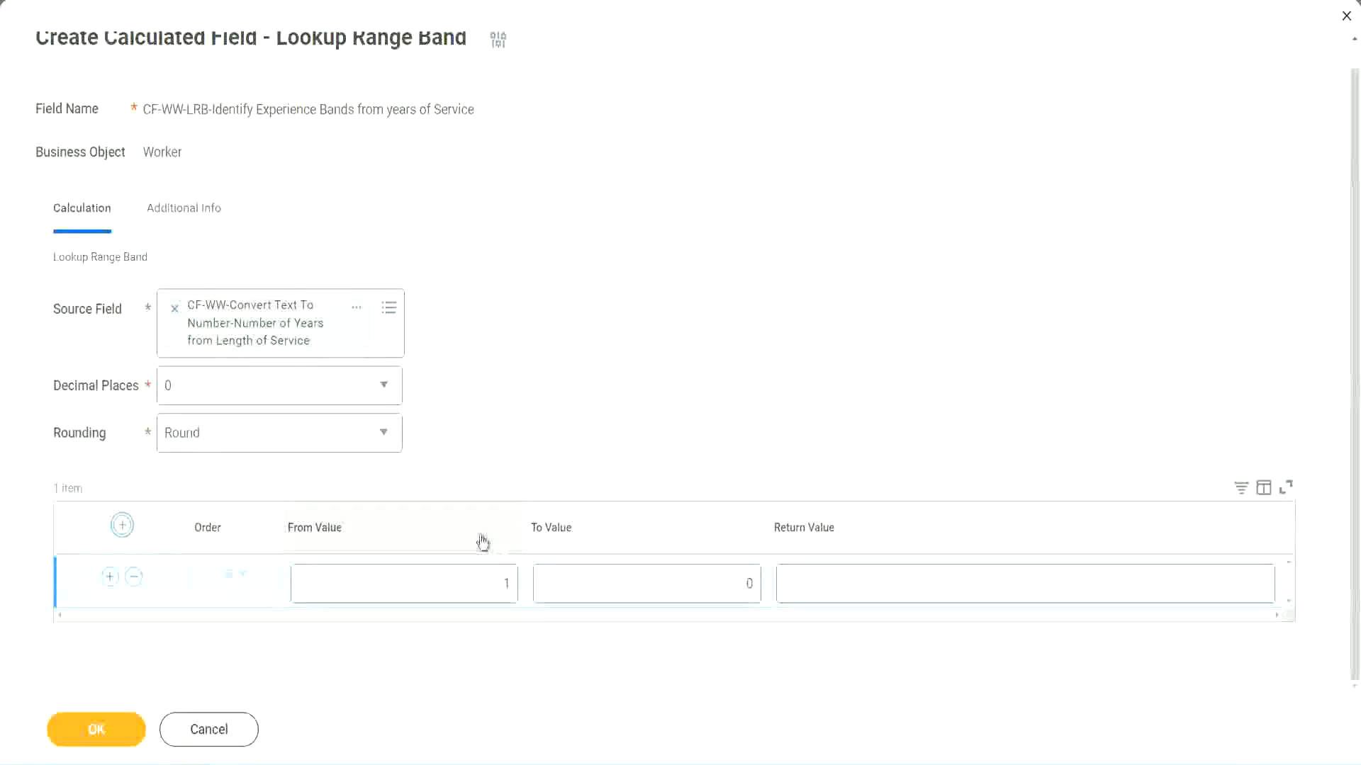
click(501, 599)
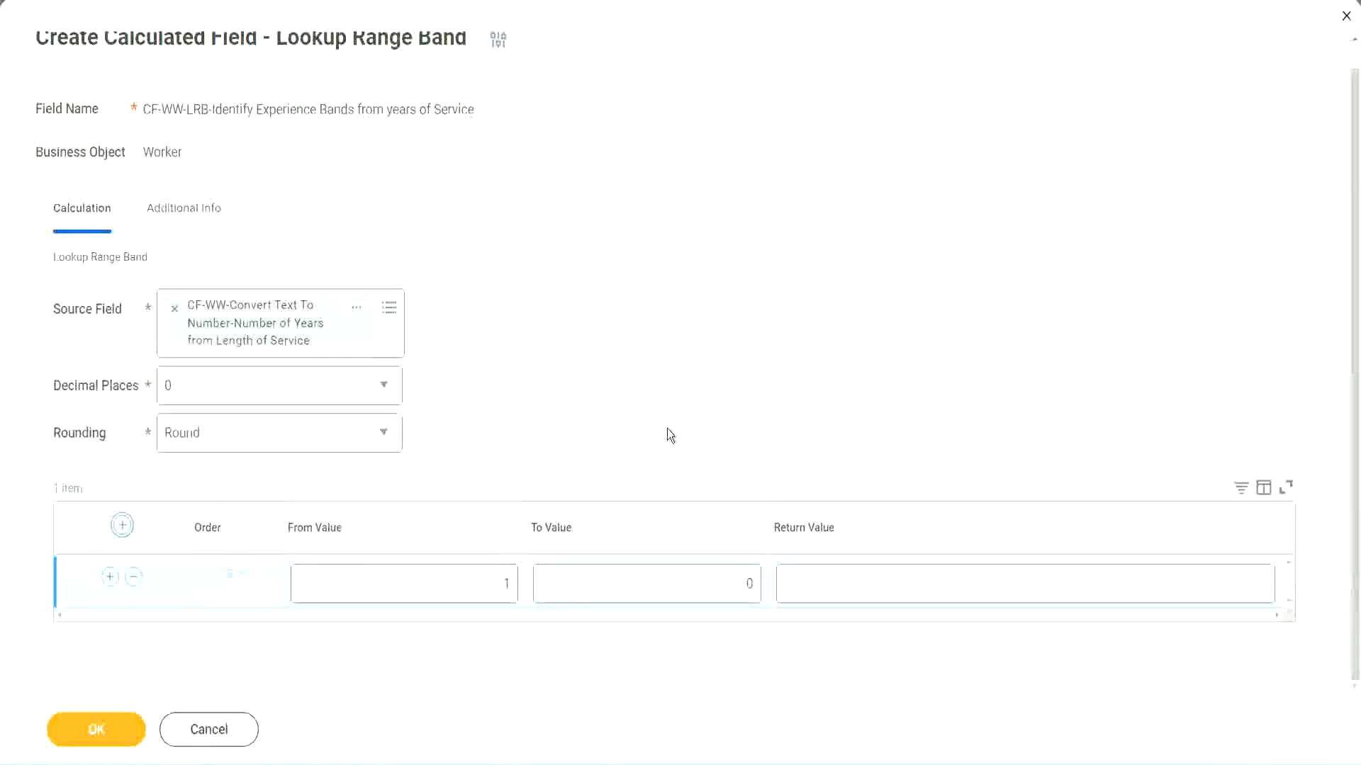
double_click(498, 588)
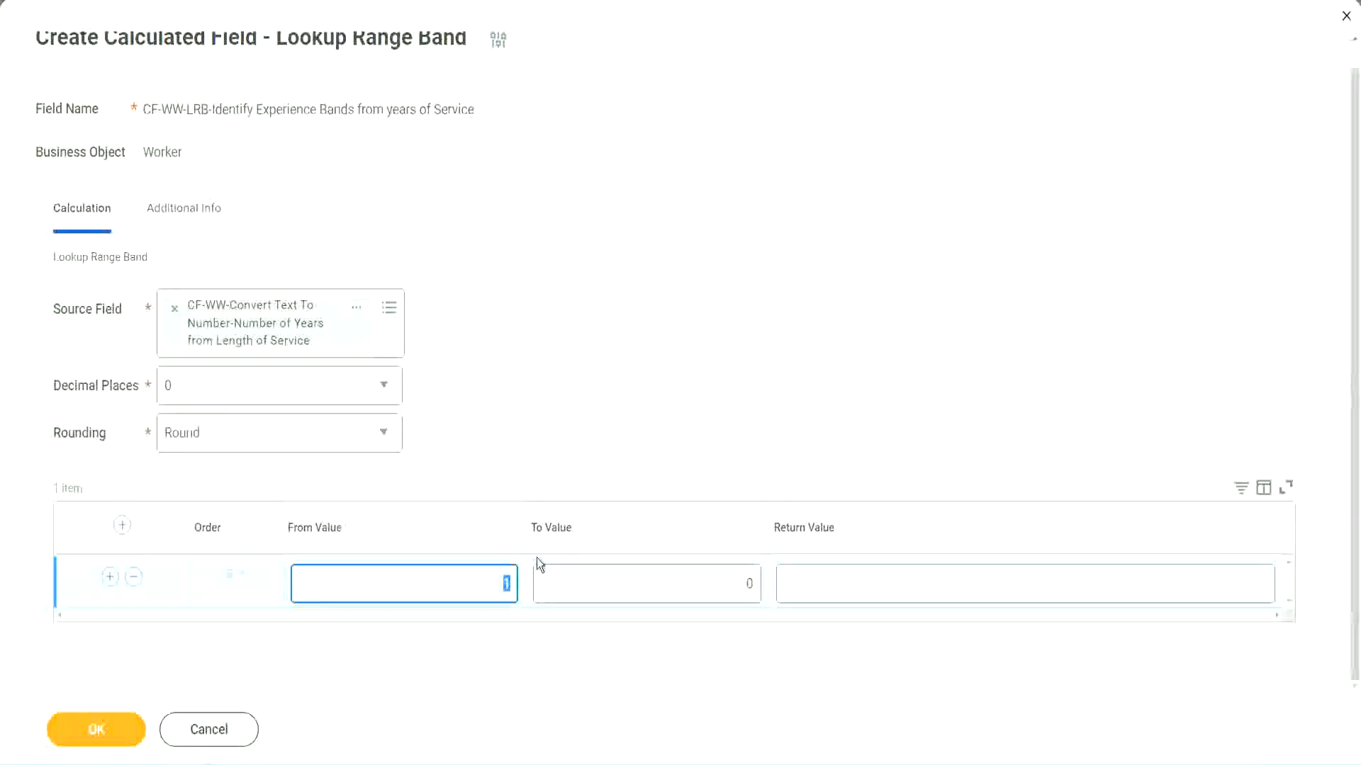
text(0)
key(Tab)
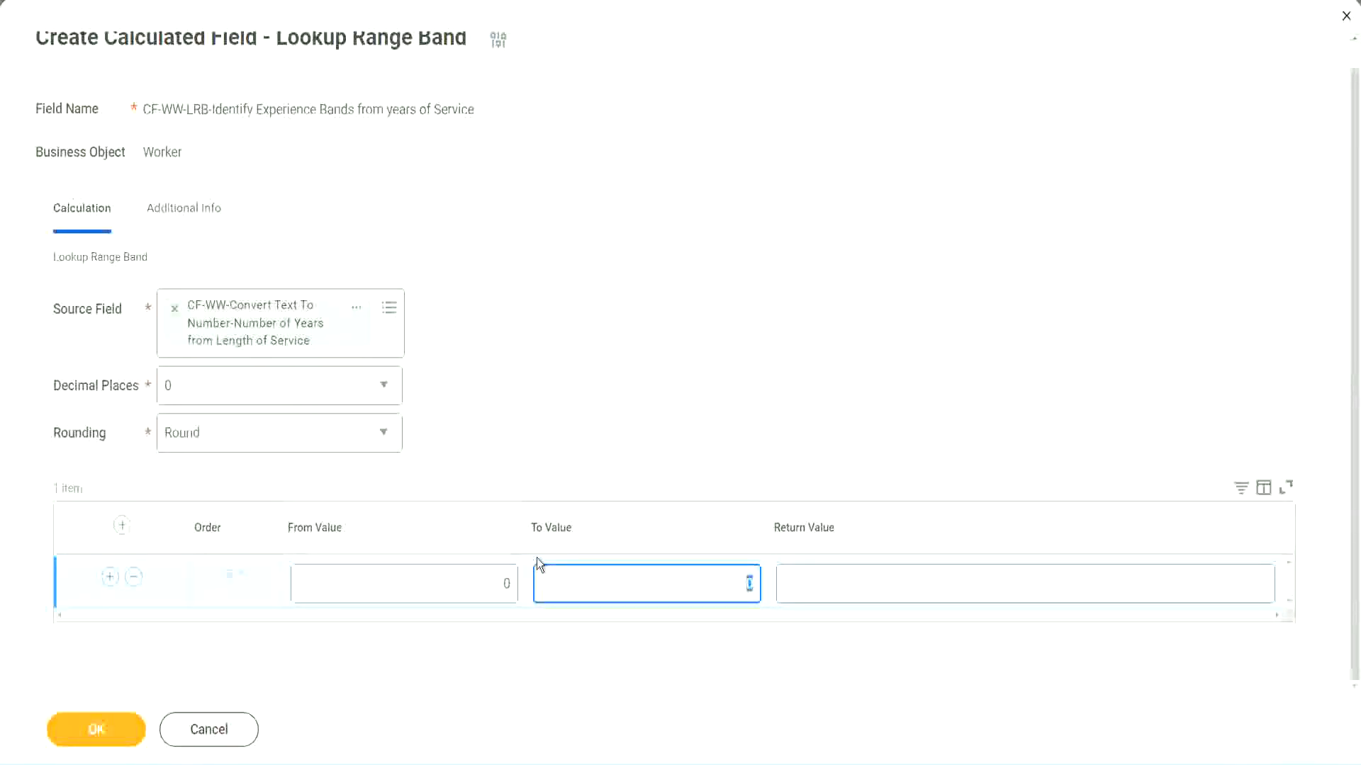
text(7)
key(Tab)
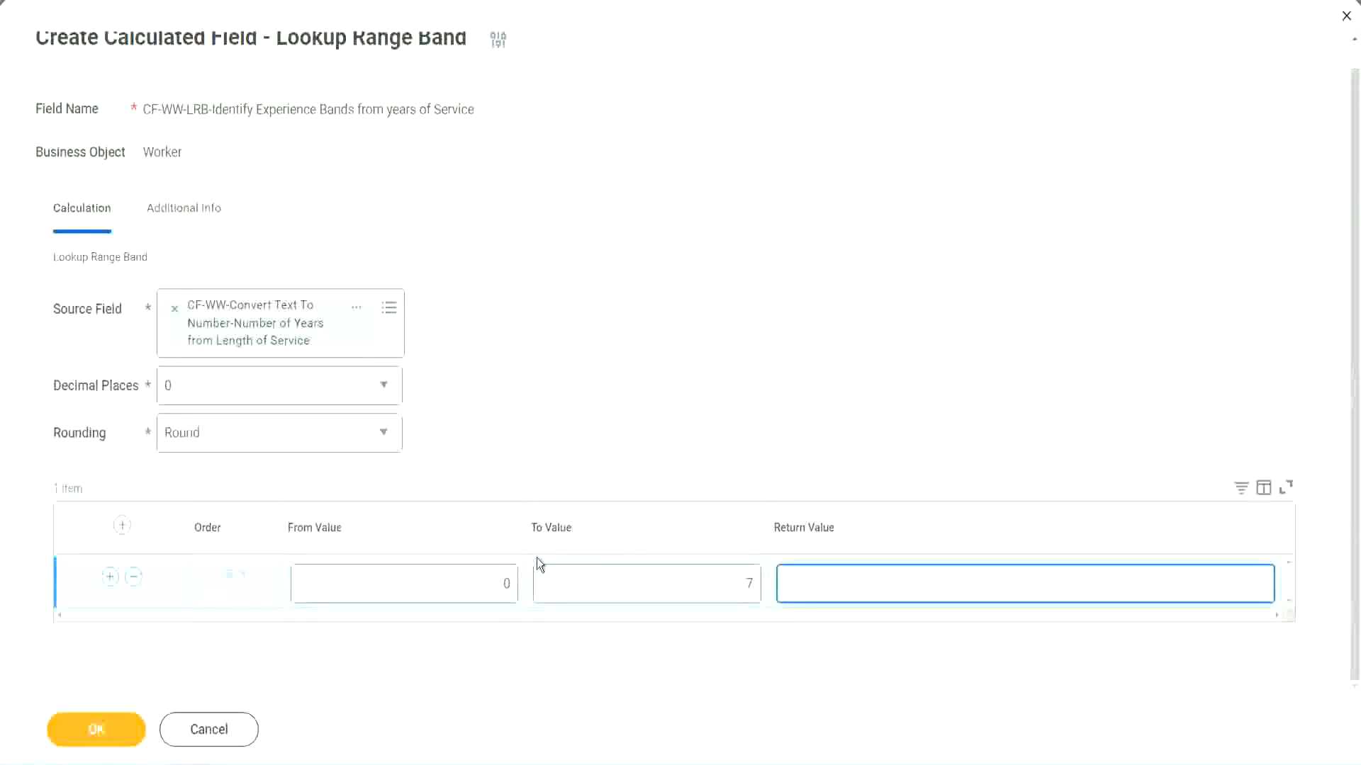
text(Amateur)
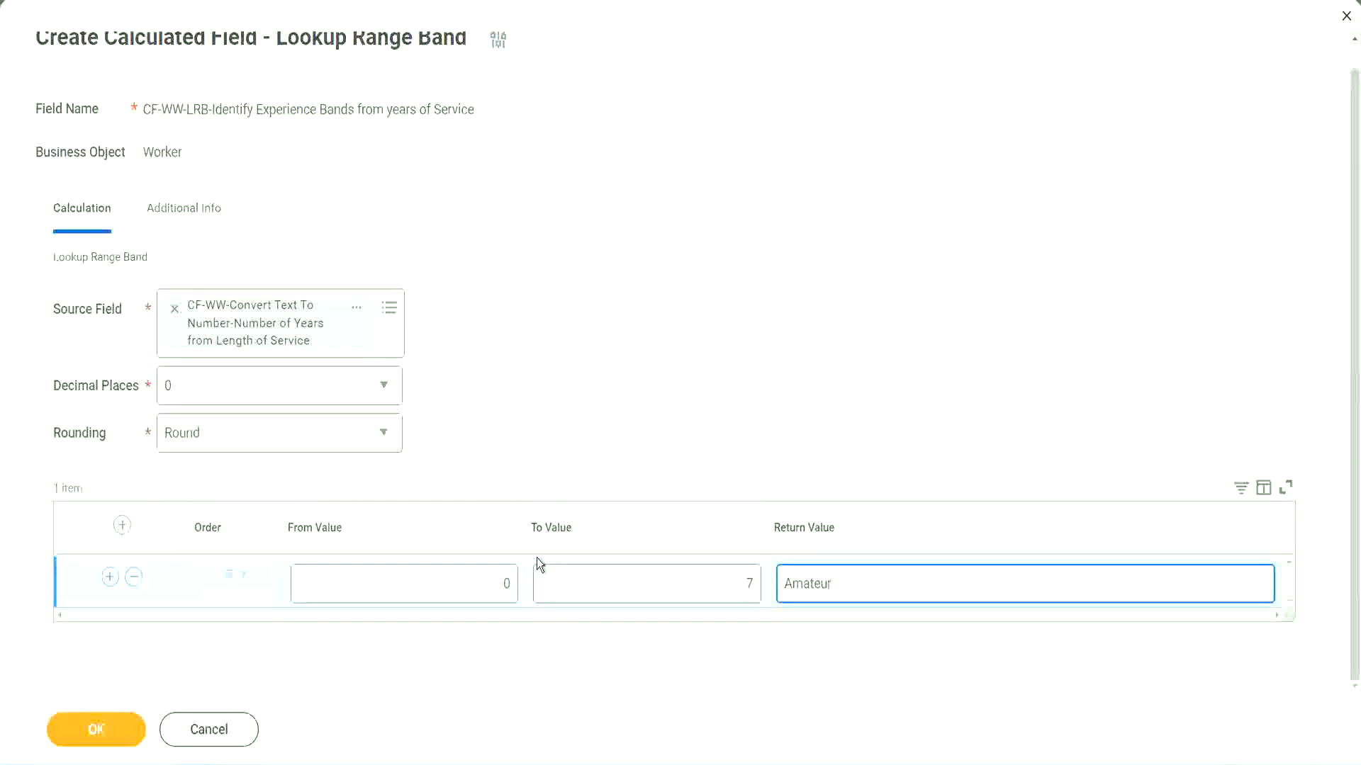
click(470, 595)
click(728, 572)
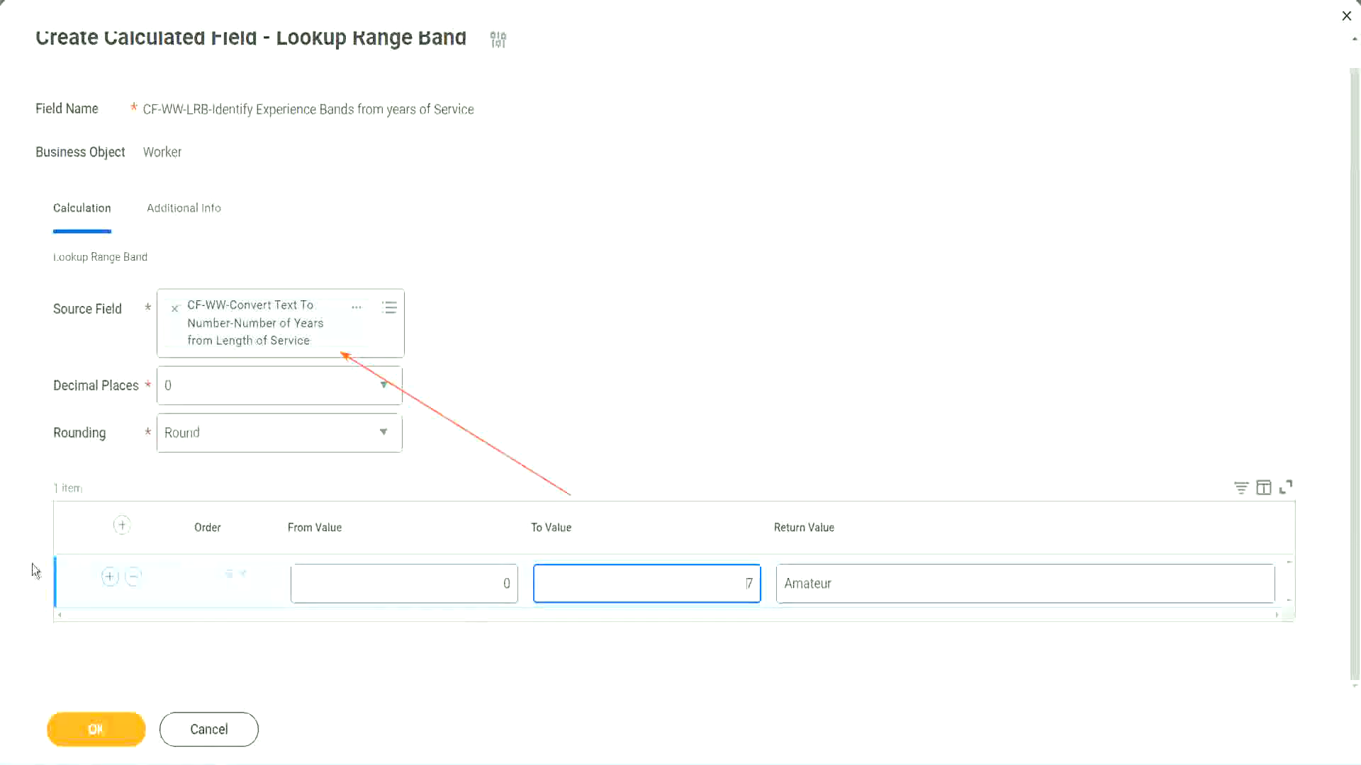
Add a second range band from 8 to 15 with the return value "Experienced".
click(109, 577)
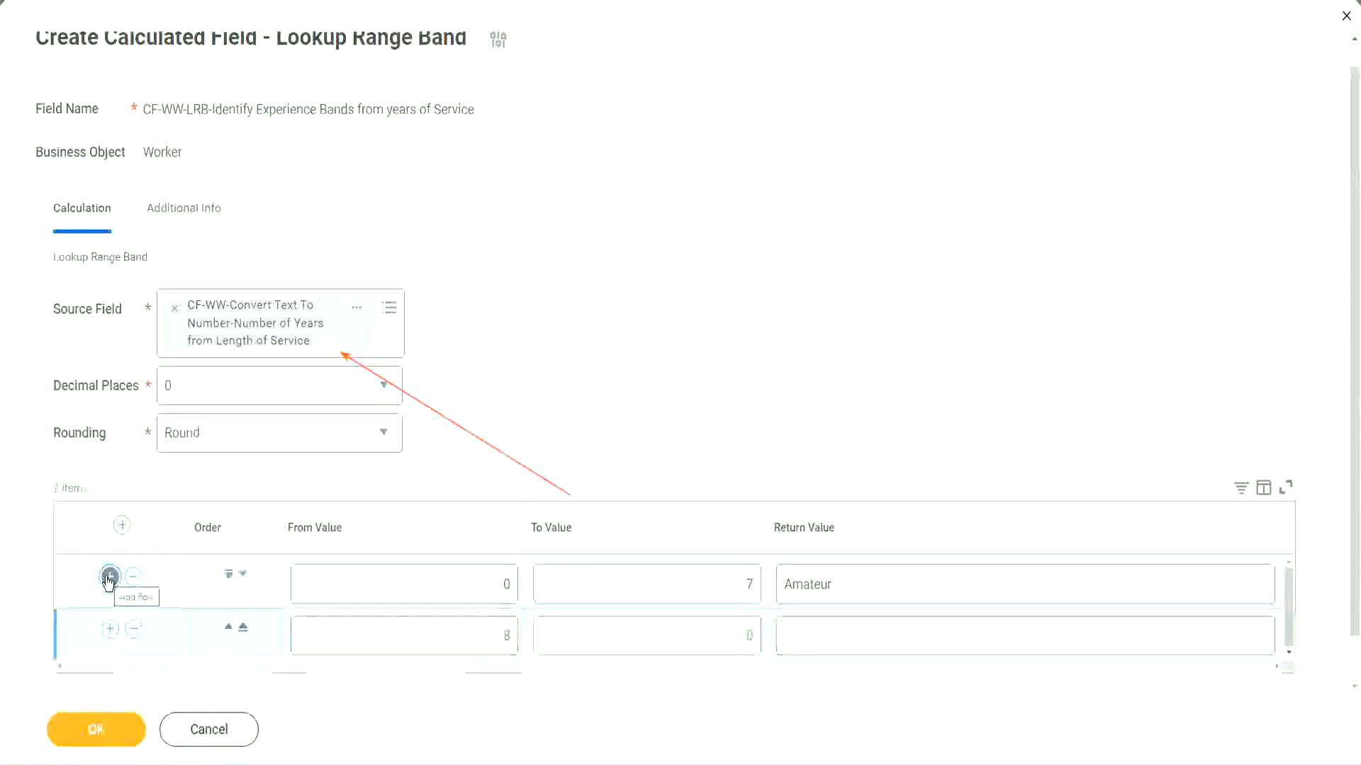
click(514, 636)
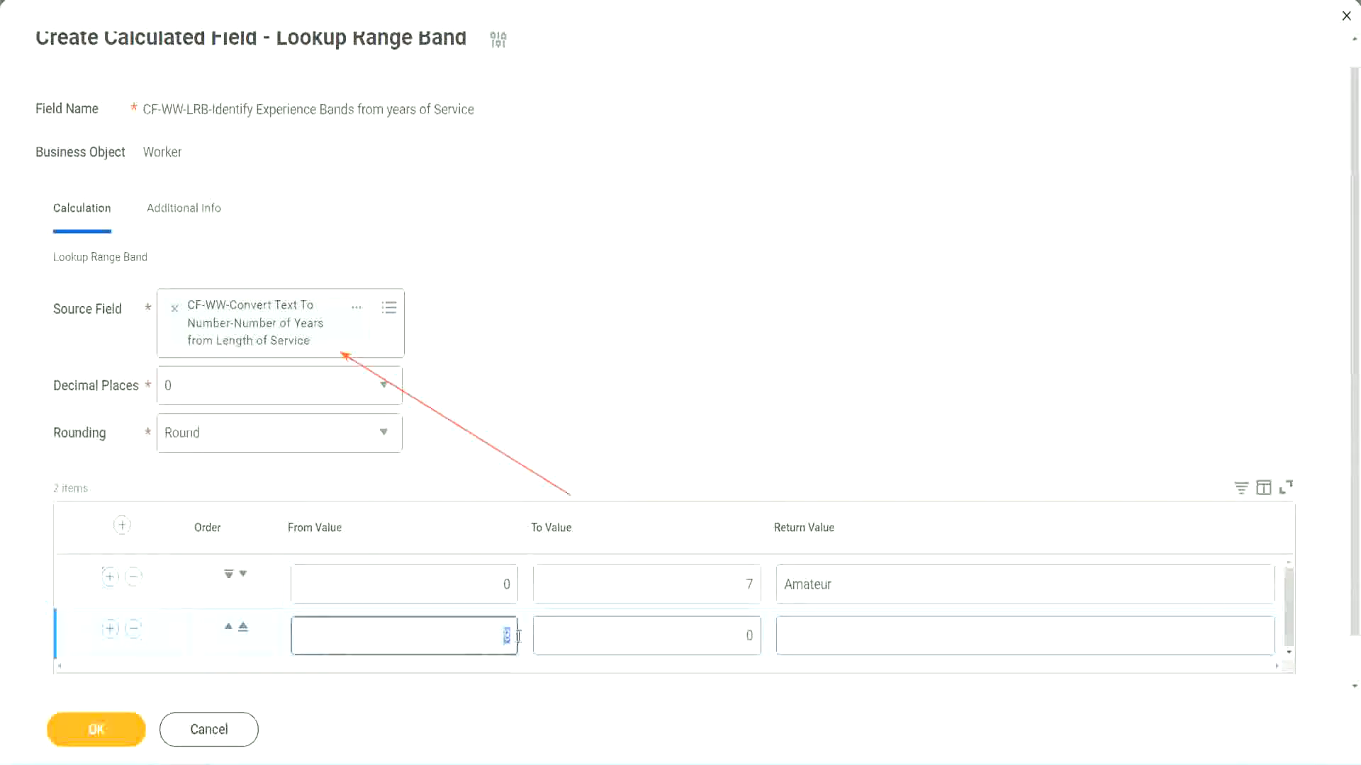
click(491, 597)
click(742, 588)
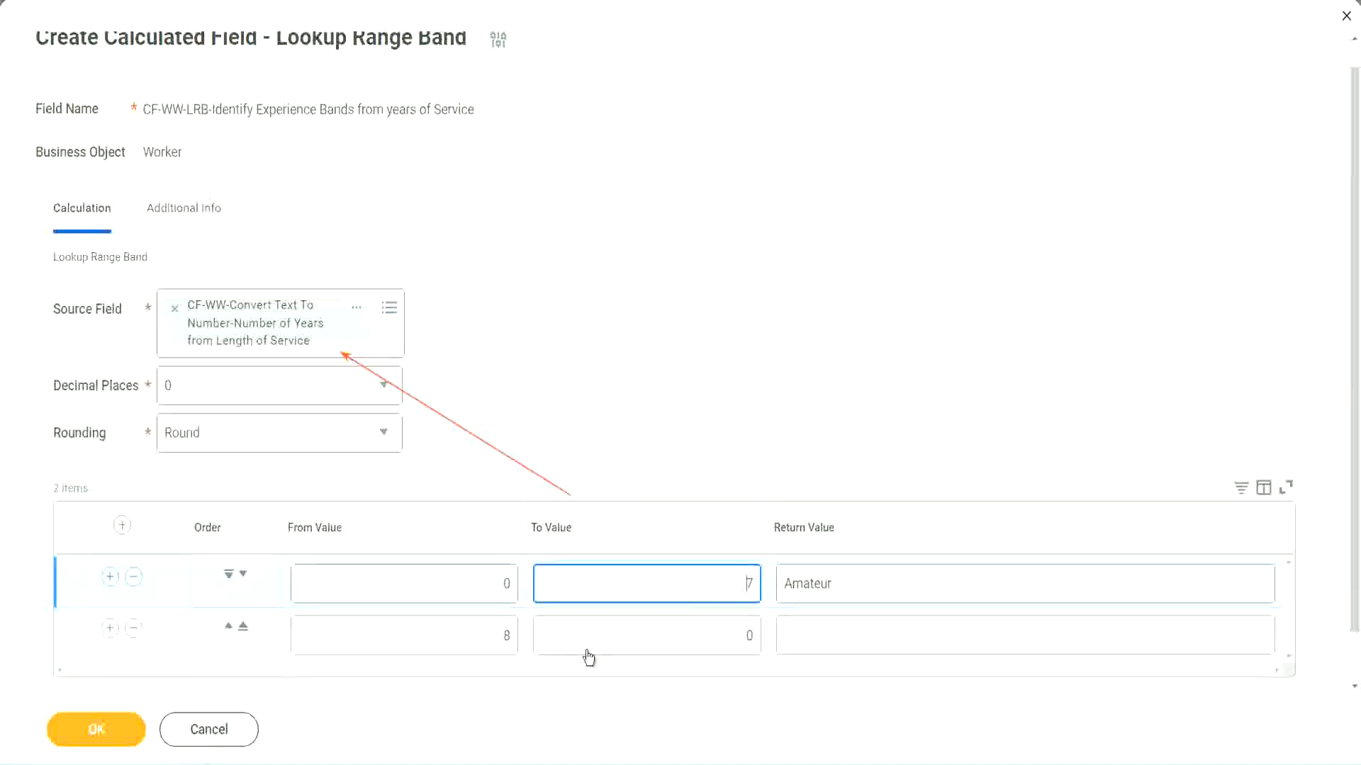
click(482, 637)
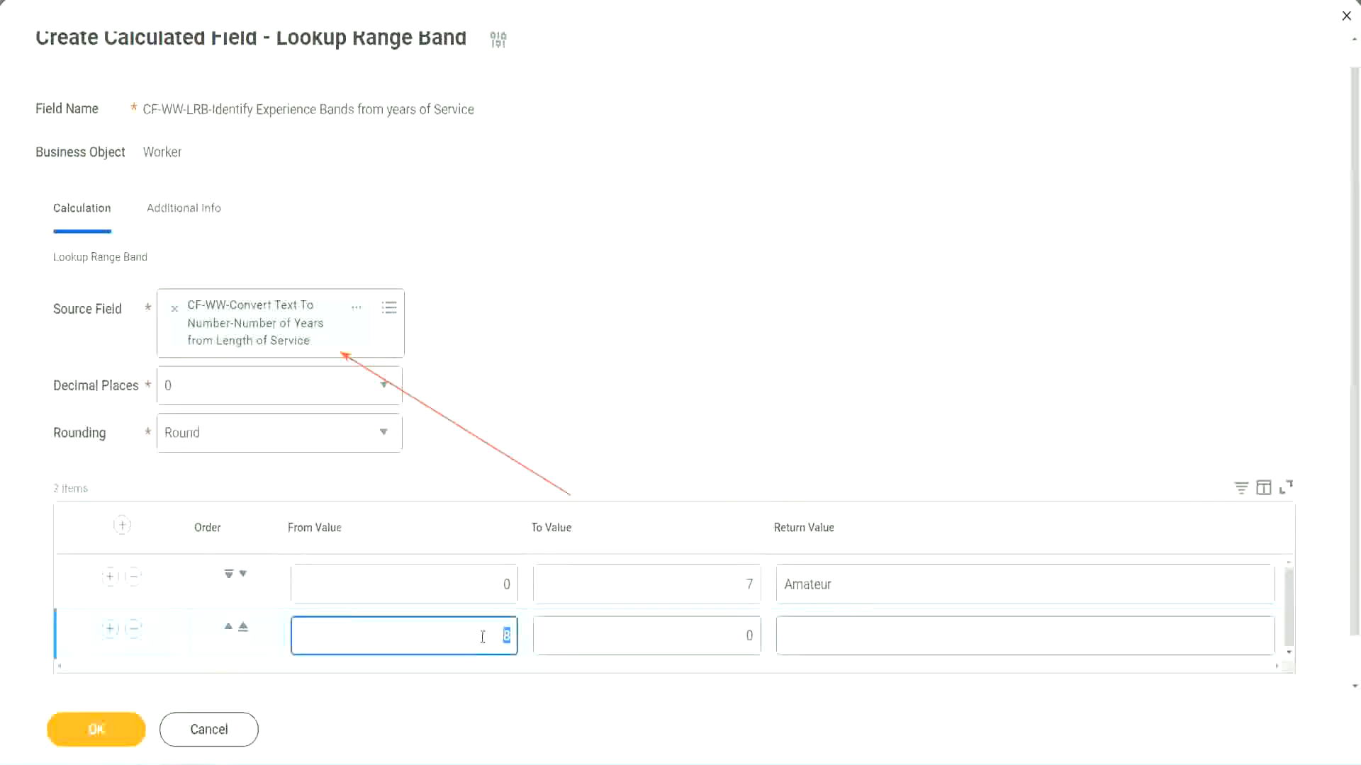
click(737, 635)
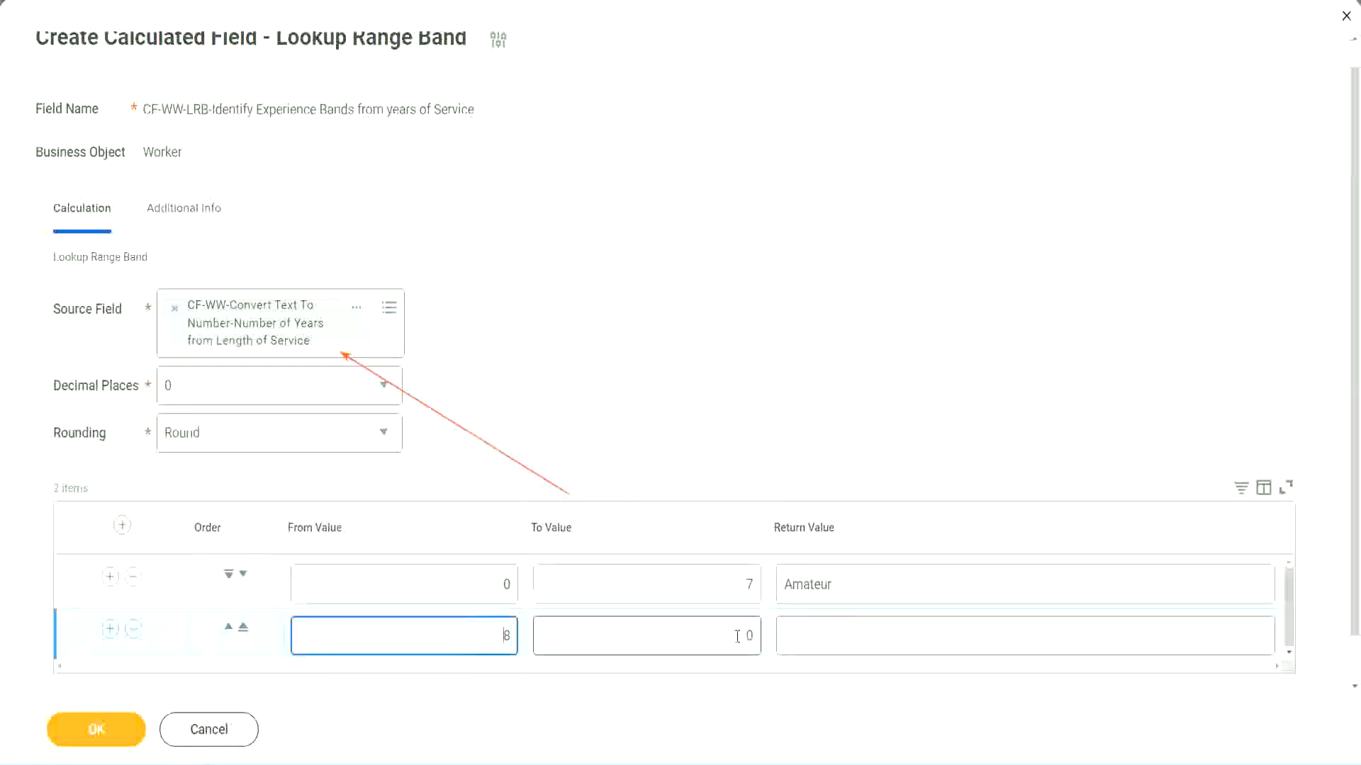
click(737, 636)
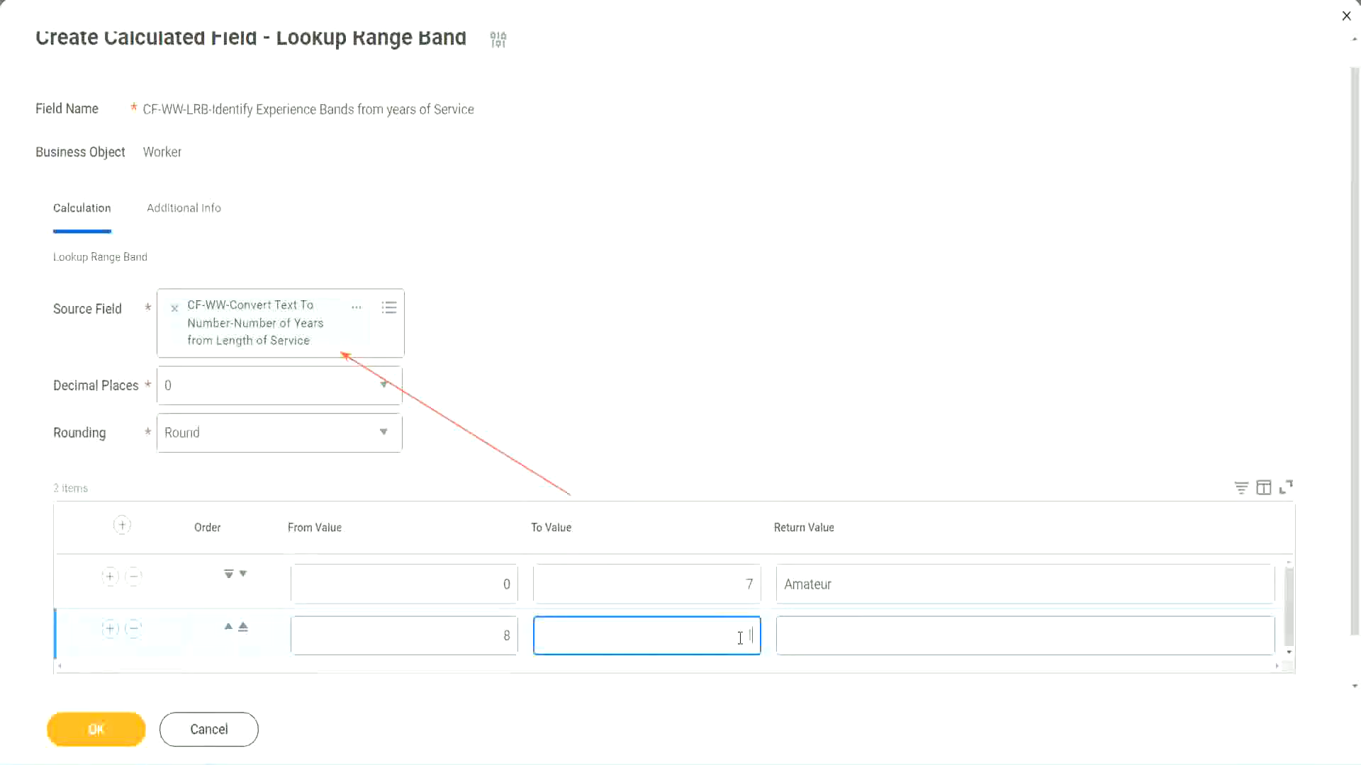
text(15)
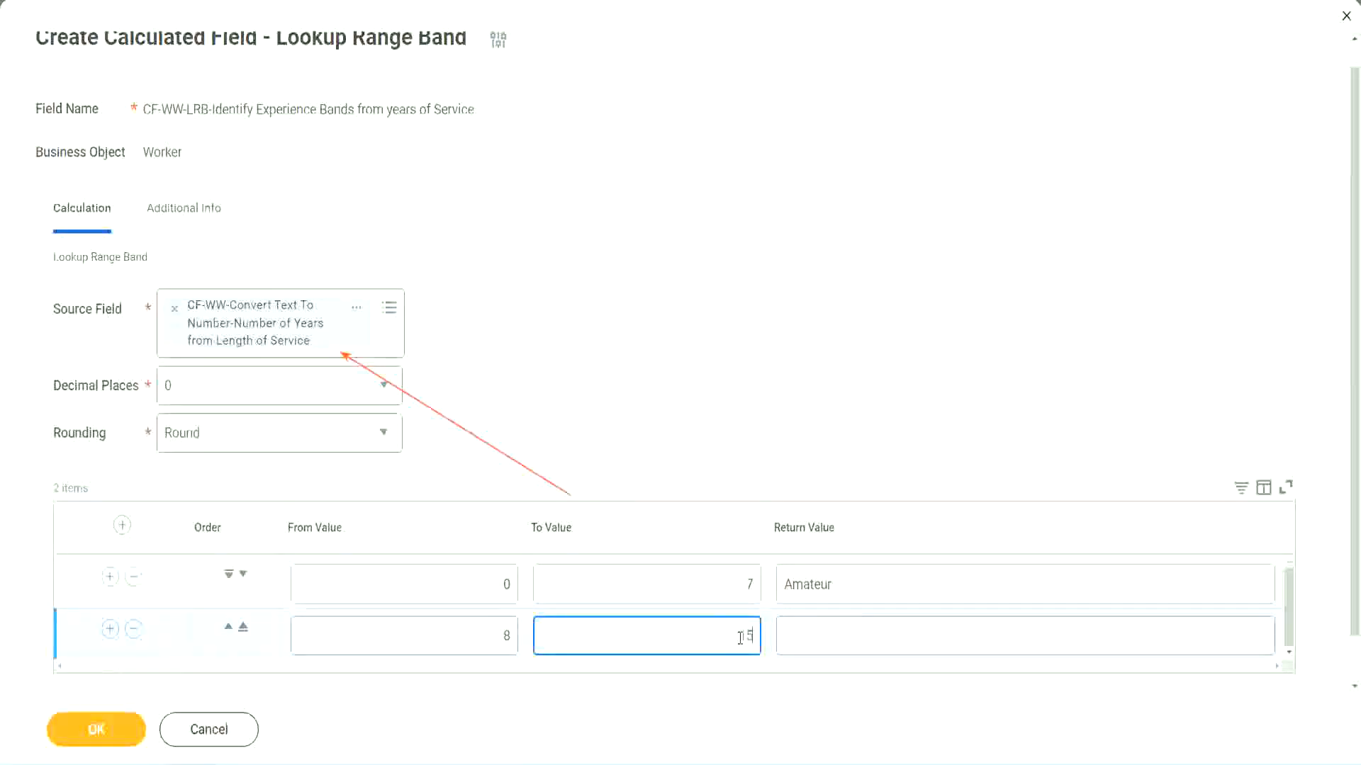
click(839, 632)
text(Ex)
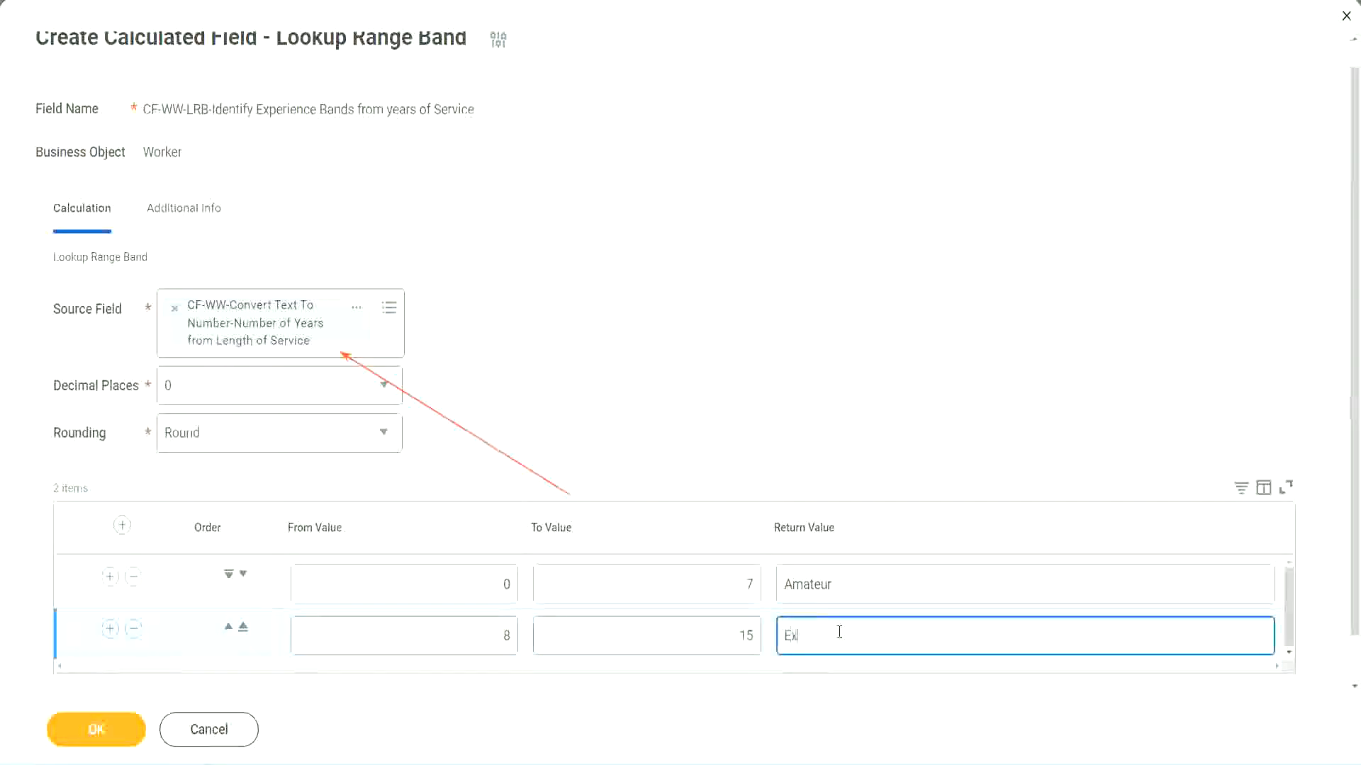
text(perienced)
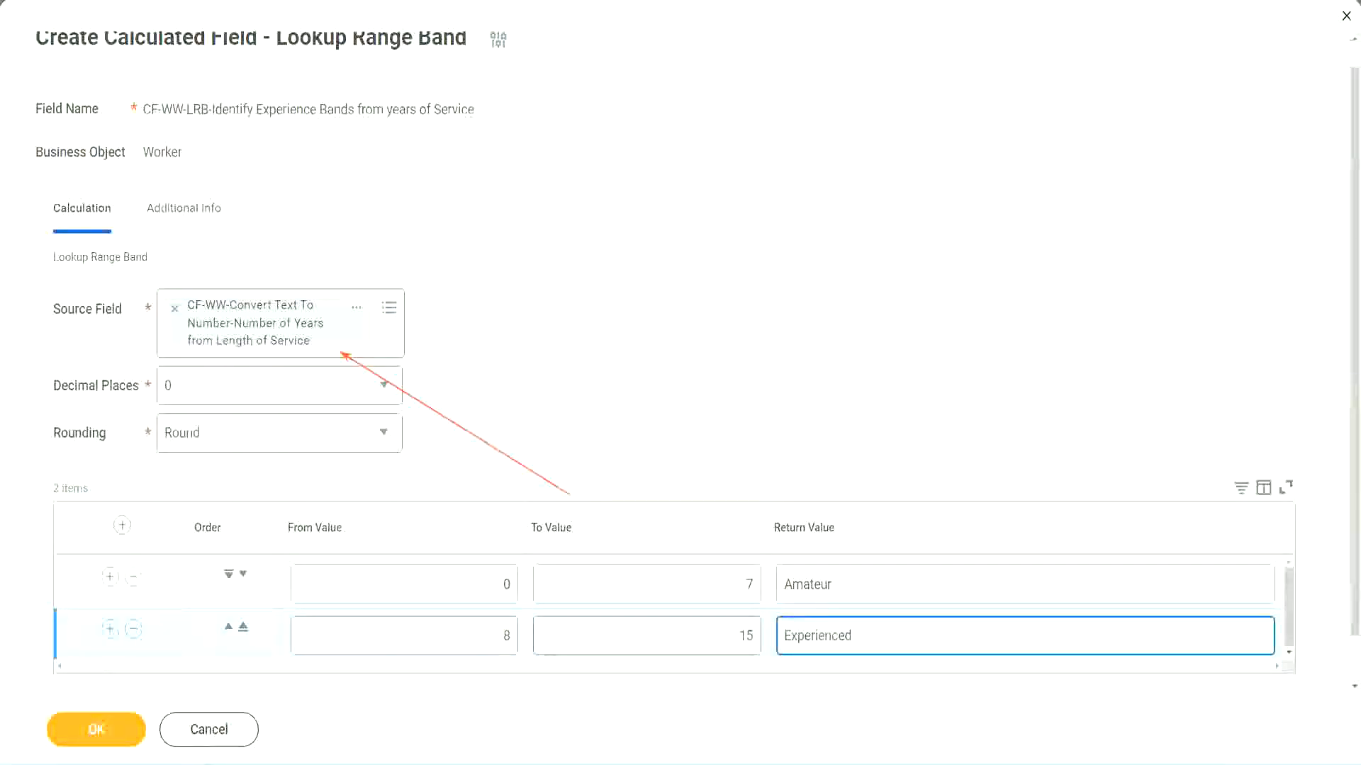
Add a third range band from 16 to 30 with the return value "Senior".
click(109, 628)
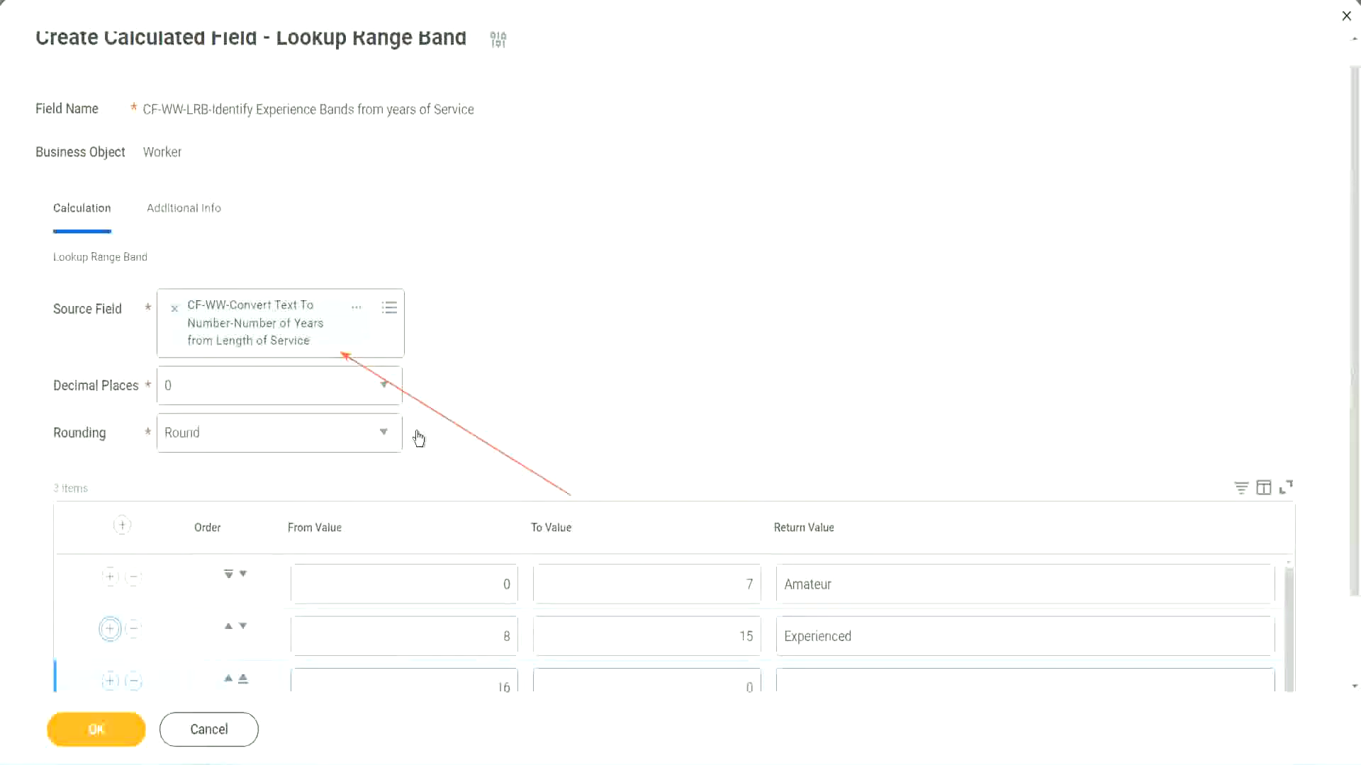
scroll(496, 431, down, 2)
click(481, 588)
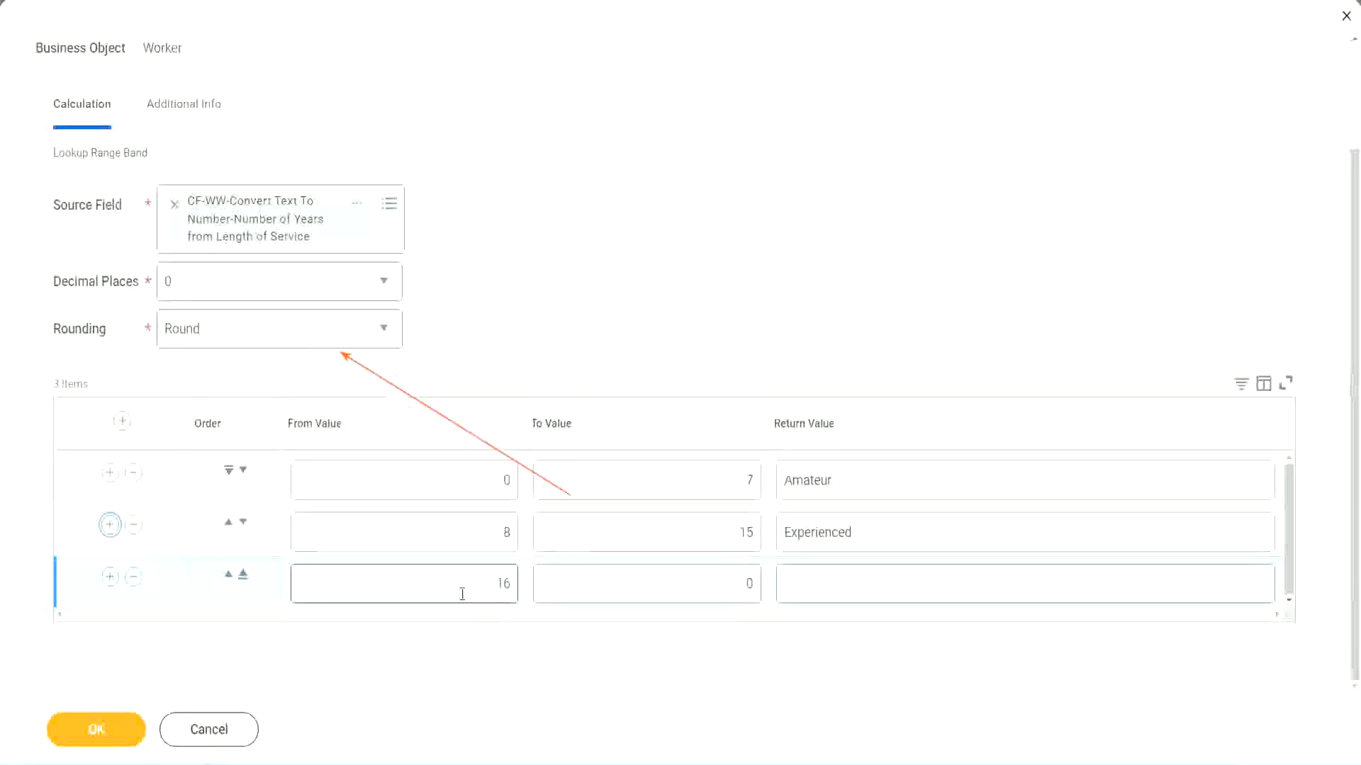
click(682, 585)
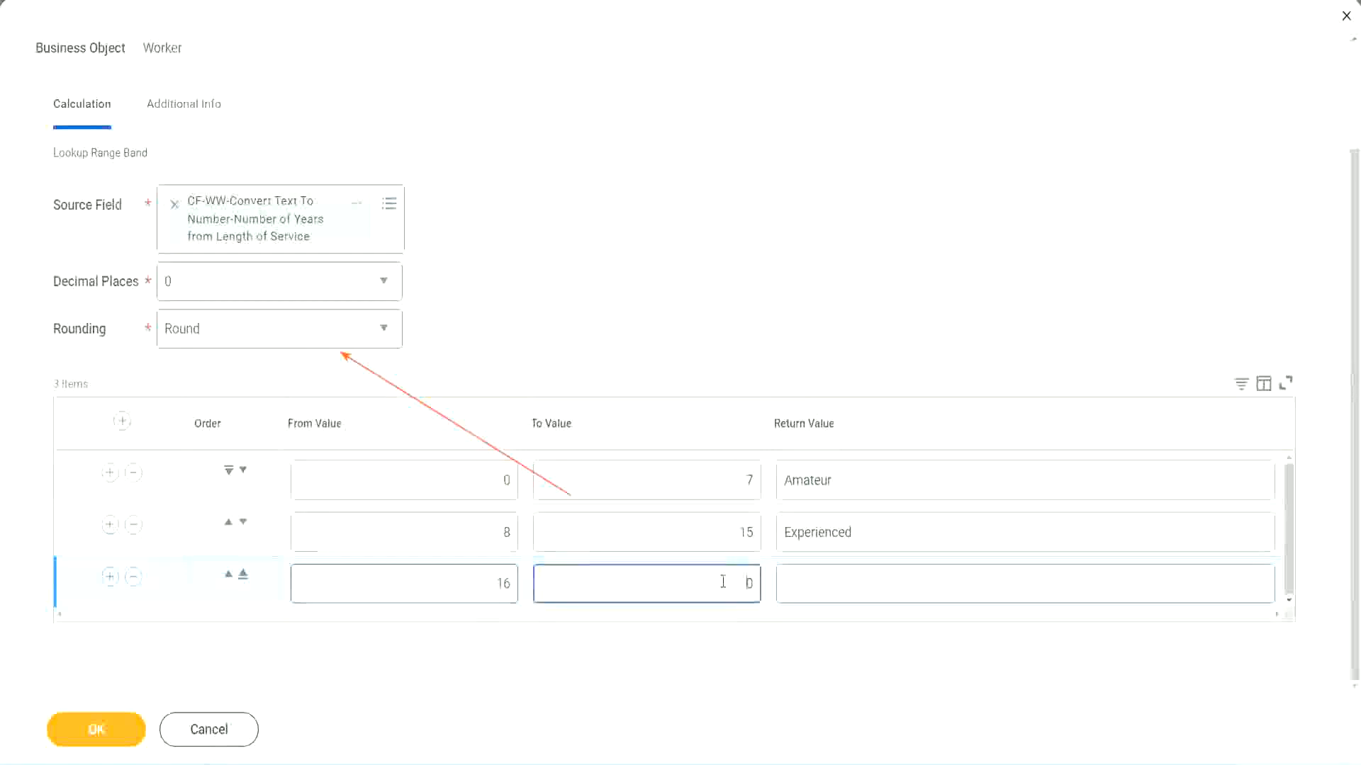
text(3)
key(Tab)
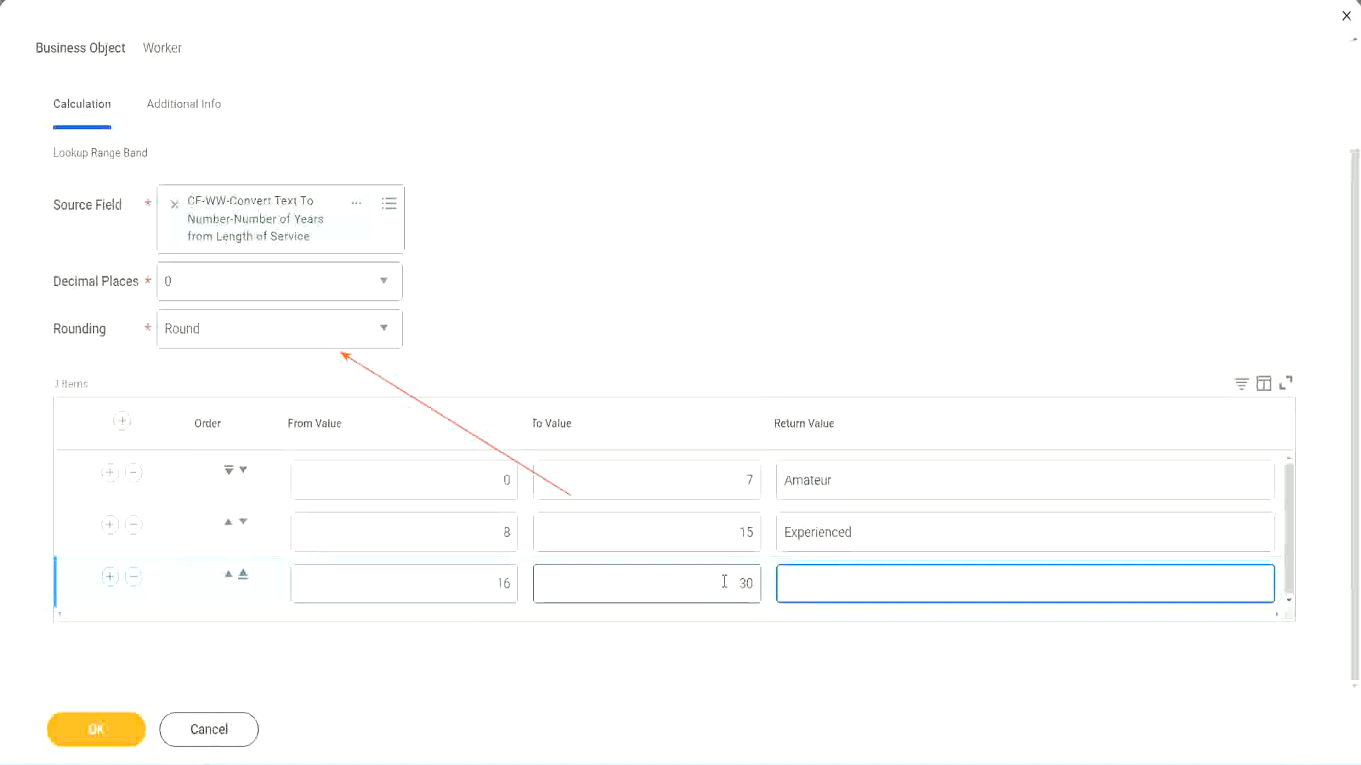
text(Senior)
Add a fourth range band from 31 to 1000 with the return value "Legend".
click(110, 576)
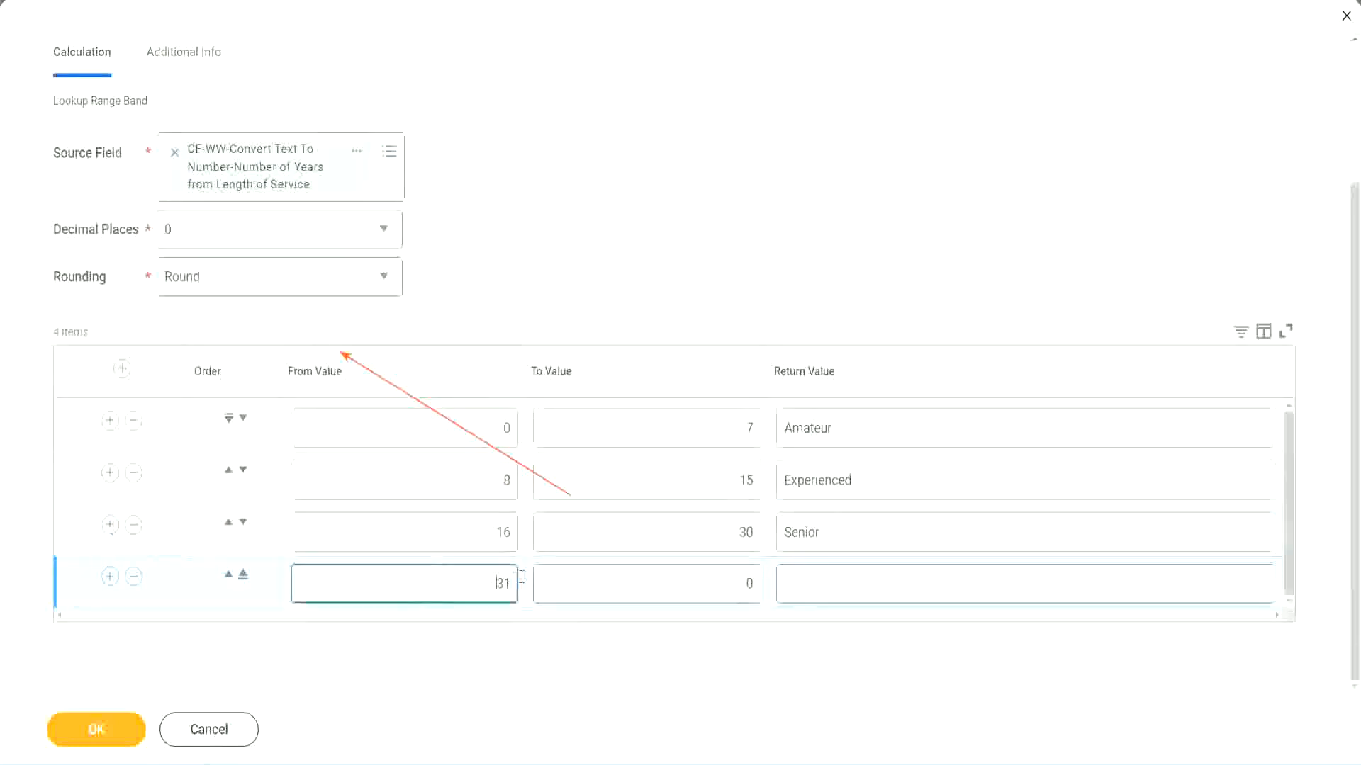
click(458, 577)
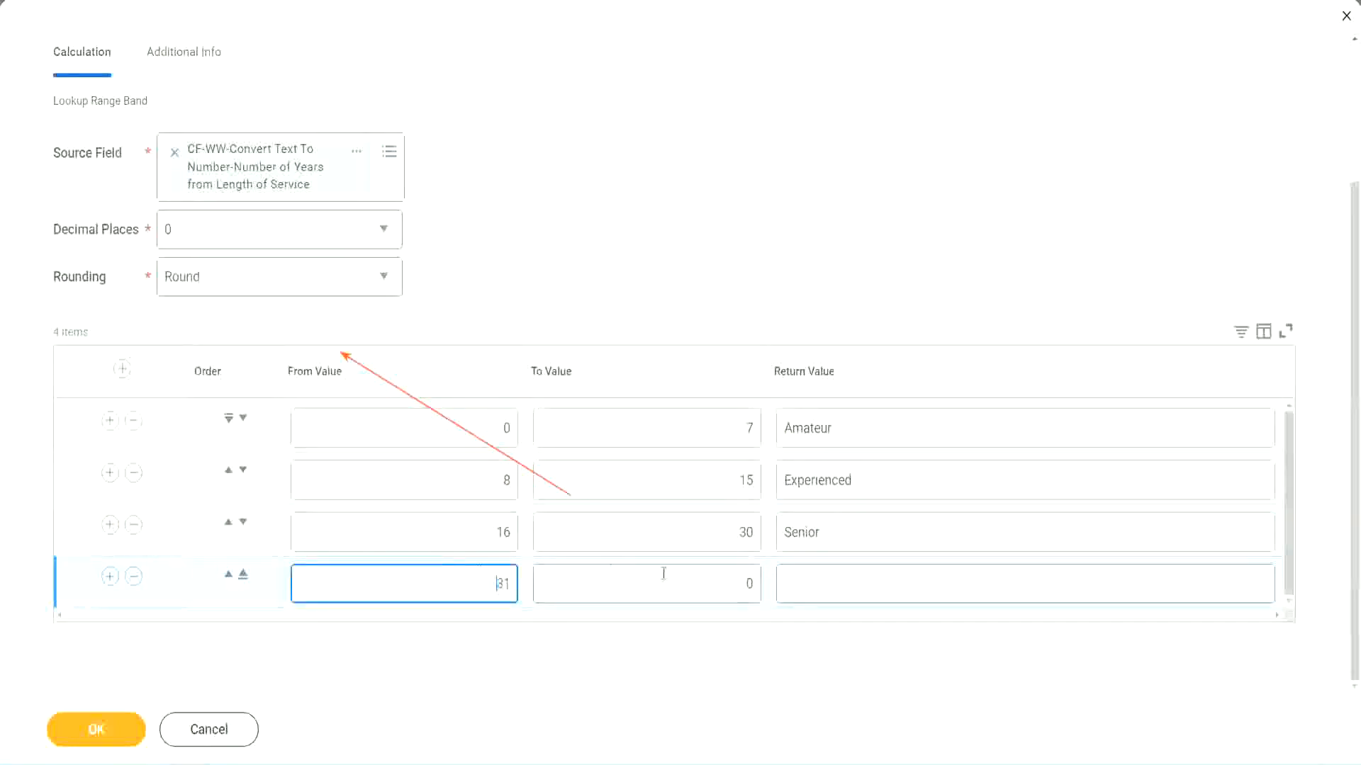
click(733, 583)
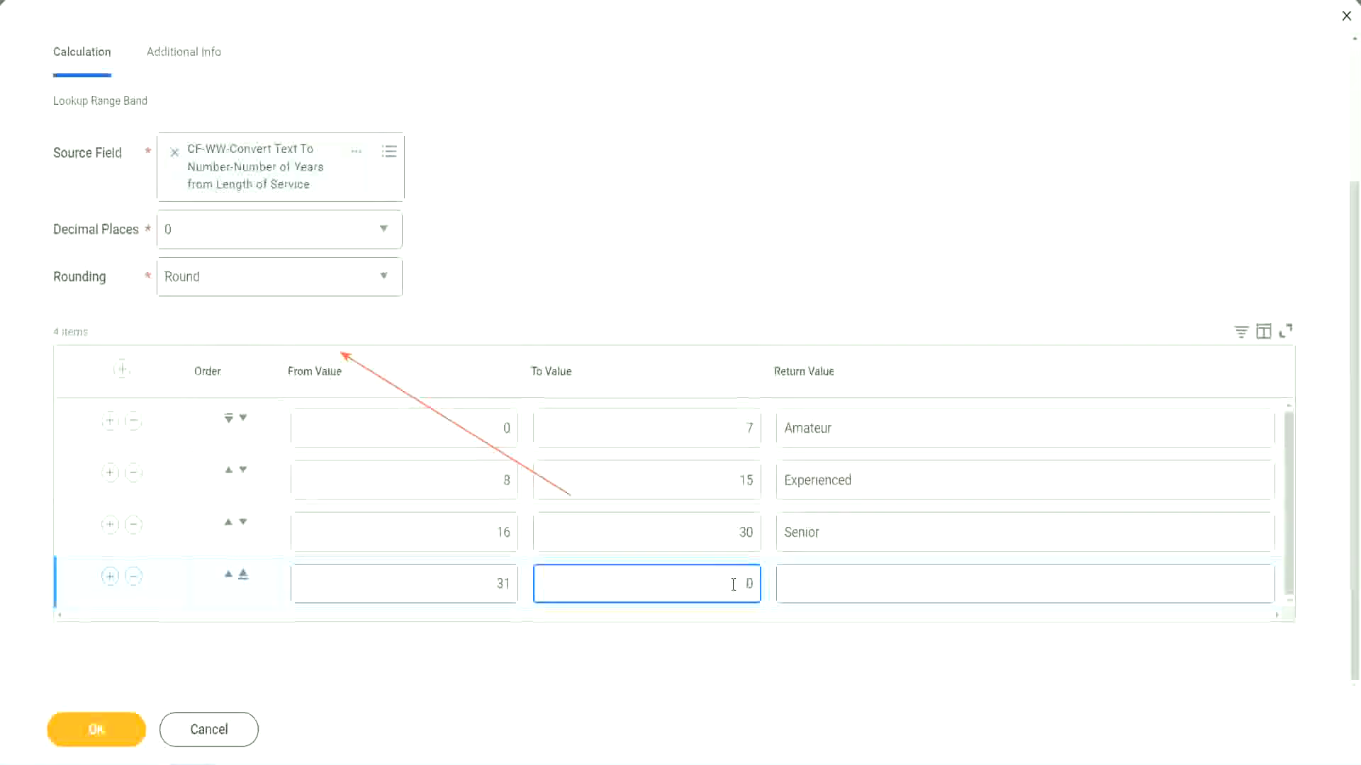
text(1000)
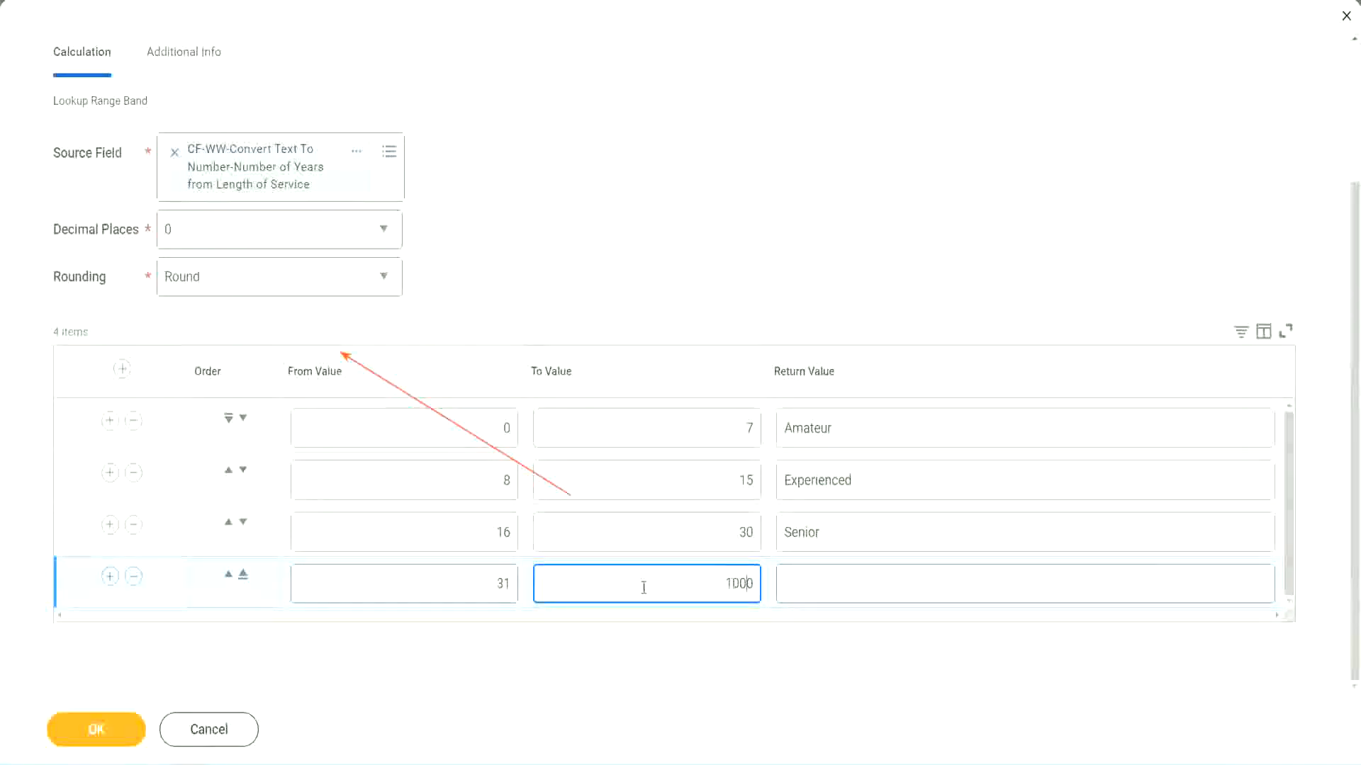
drag(707, 574, 783, 575)
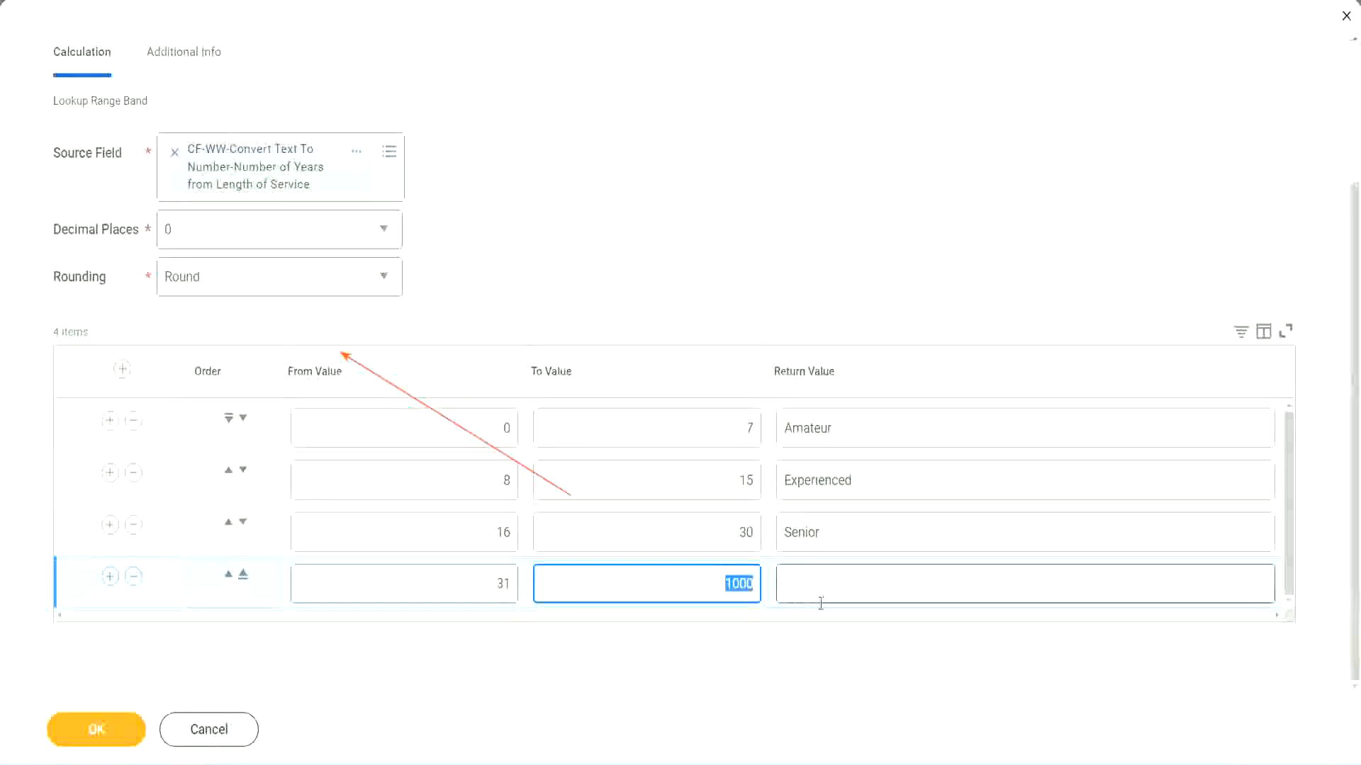
click(731, 576)
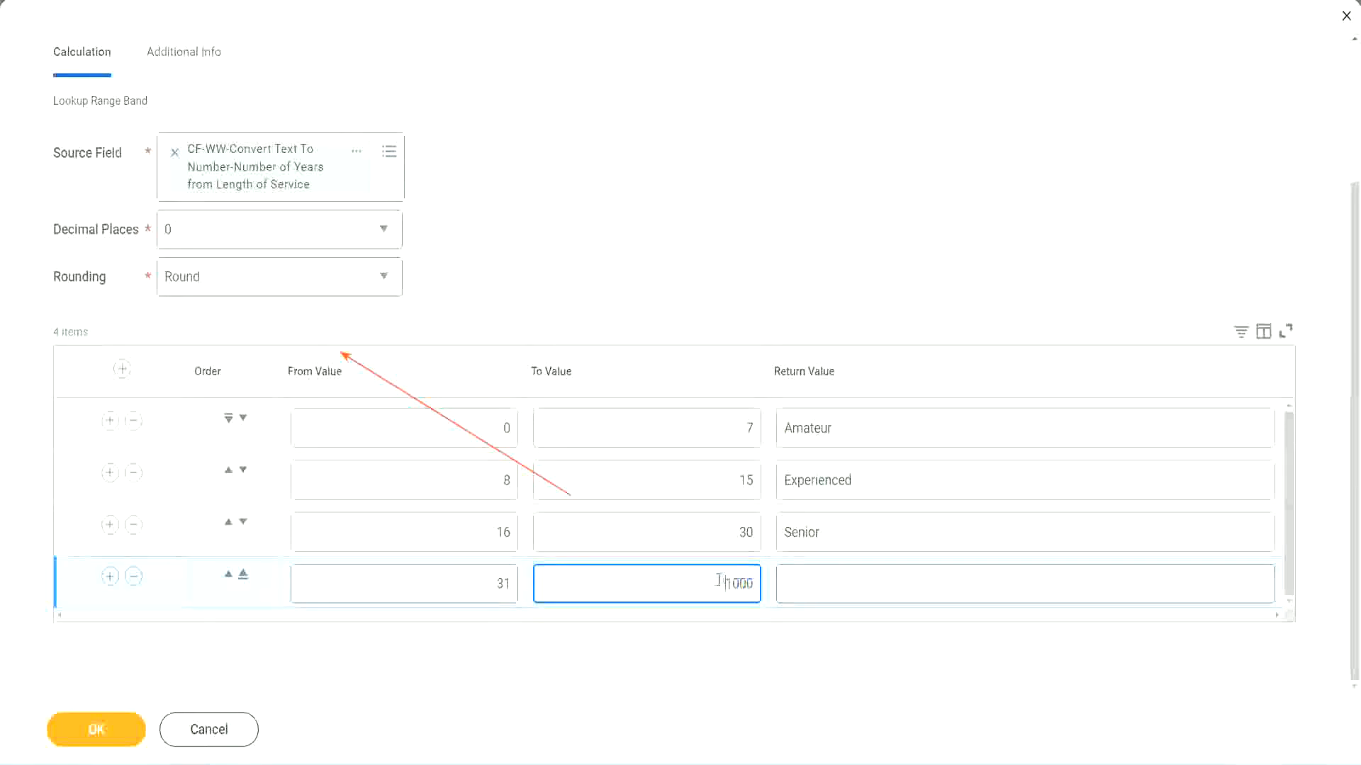
drag(713, 580, 763, 580)
click(849, 584)
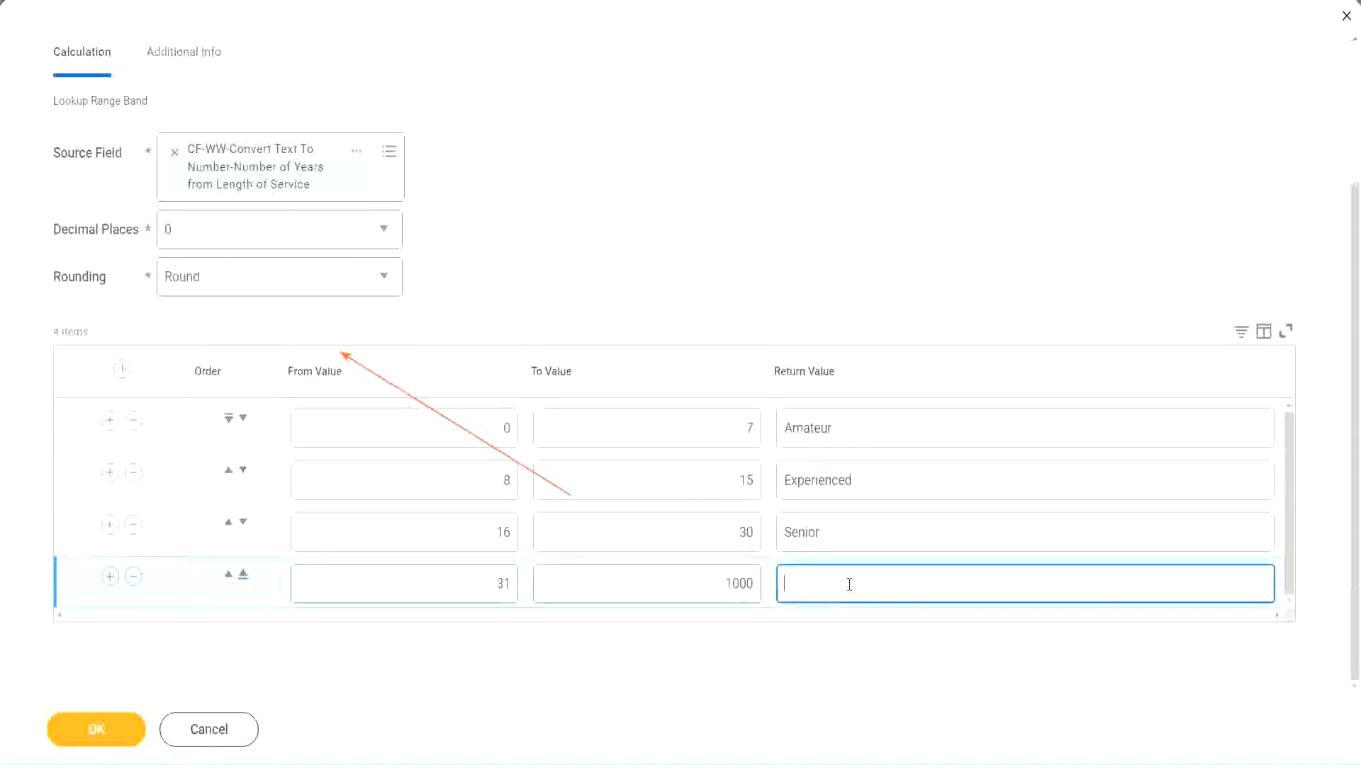
text(Legend)
click(634, 234)
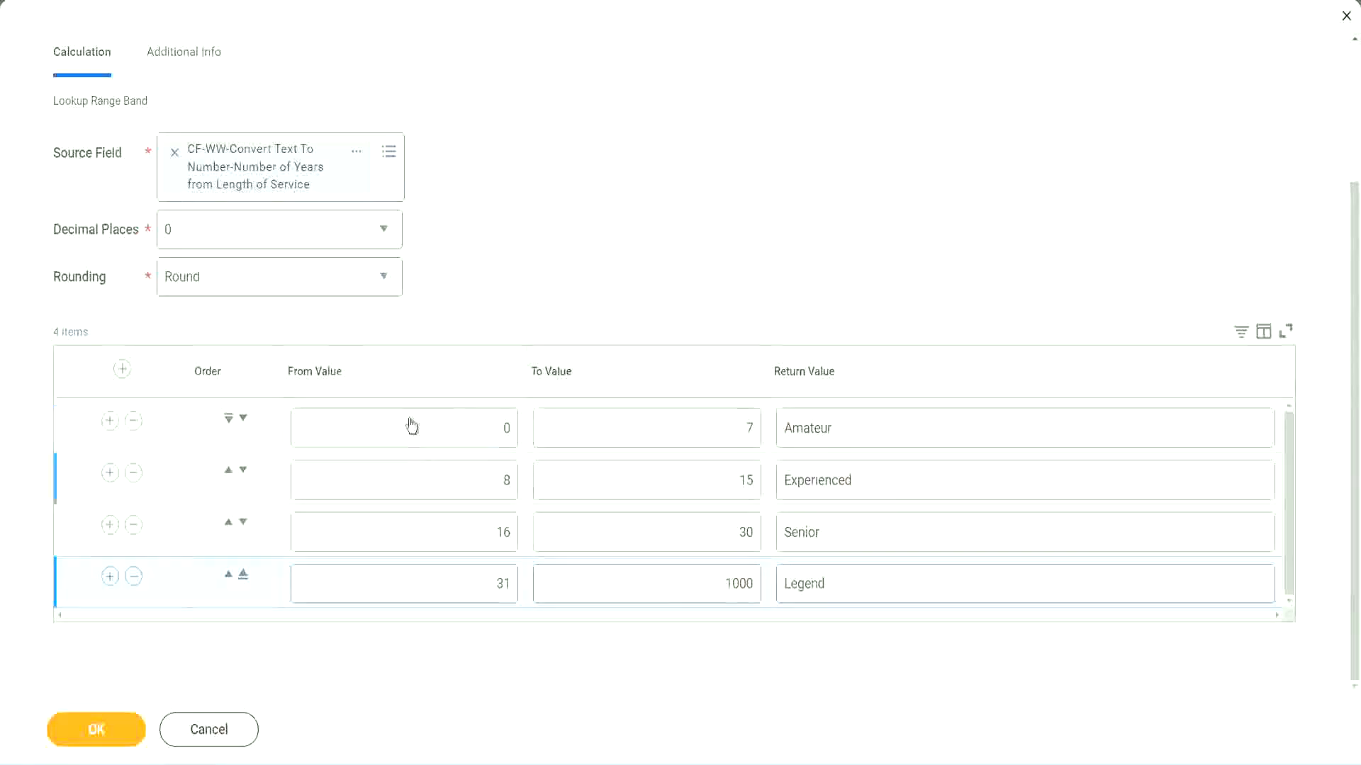
Review the range limits and return values of all the bands in the table.
click(883, 427)
click(880, 480)
click(860, 539)
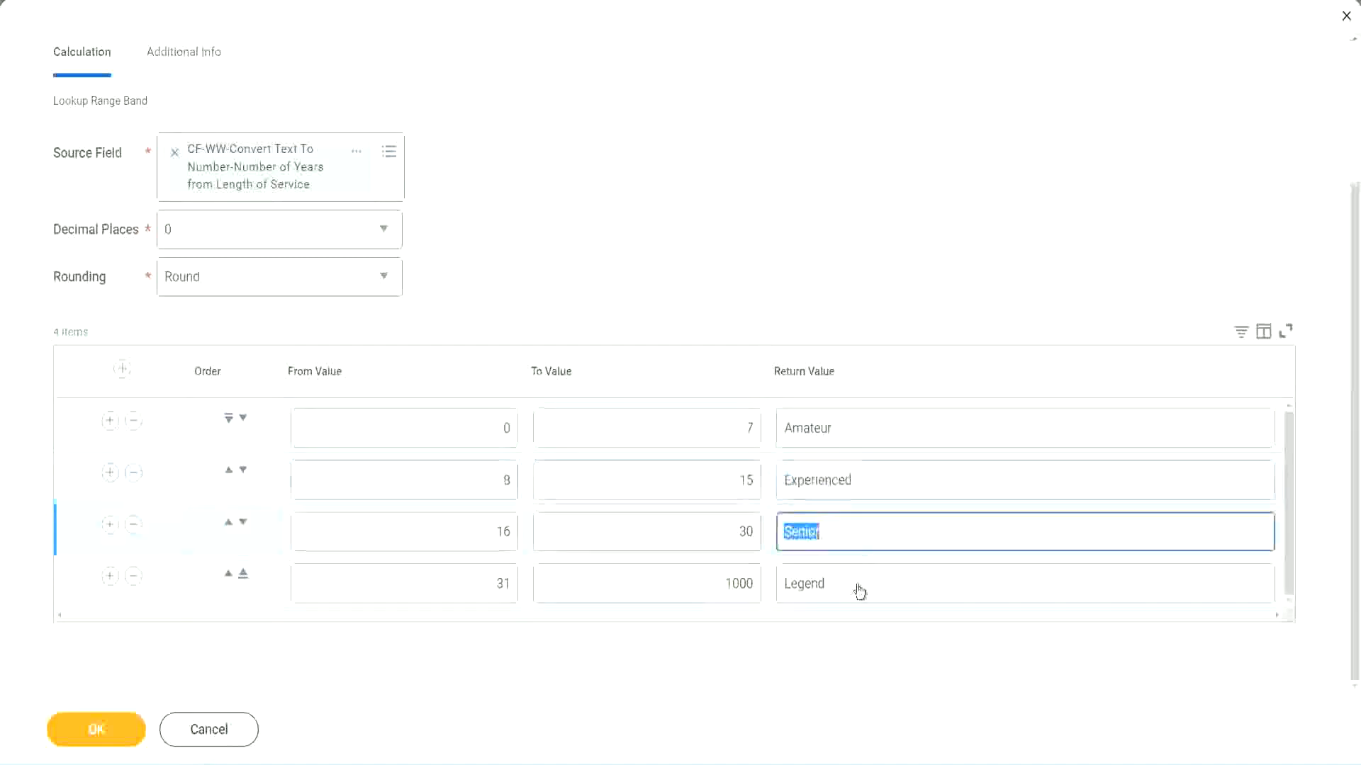
click(859, 582)
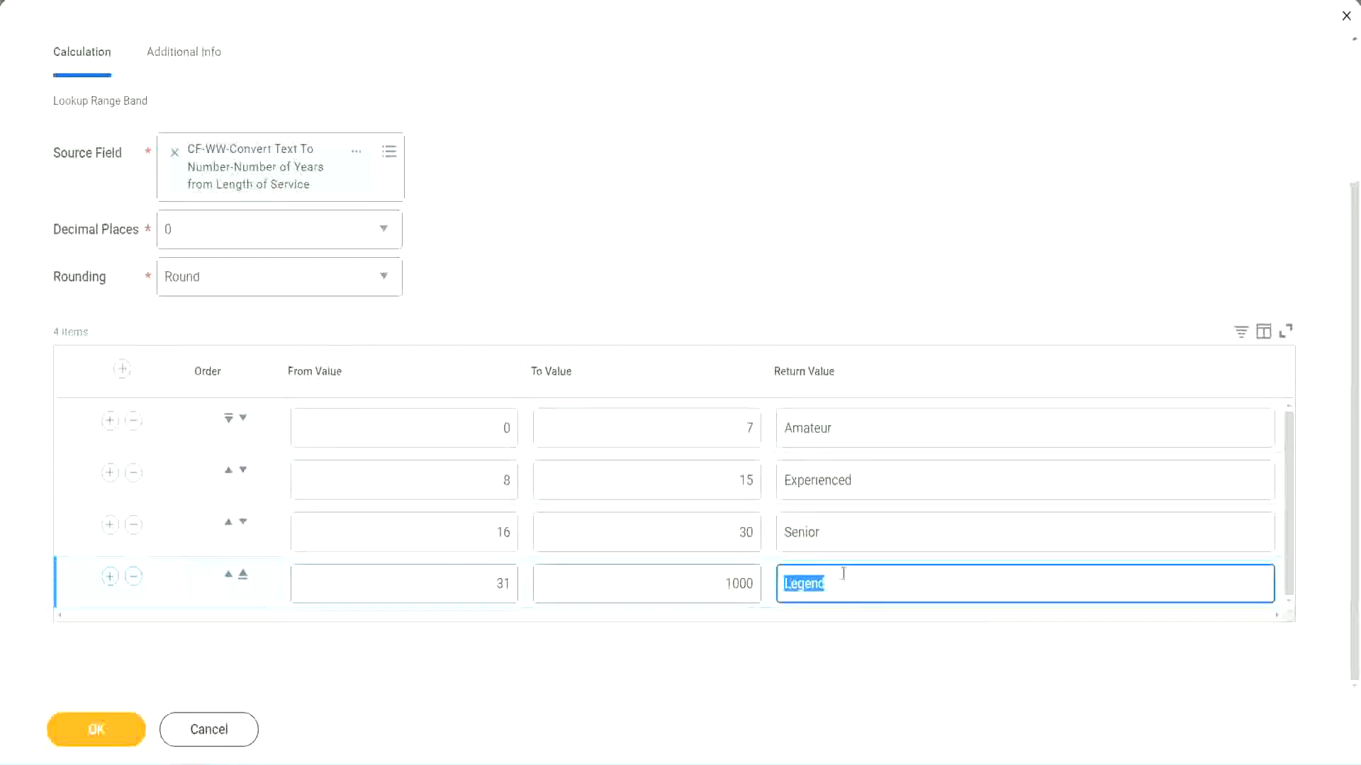
click(432, 432)
click(698, 423)
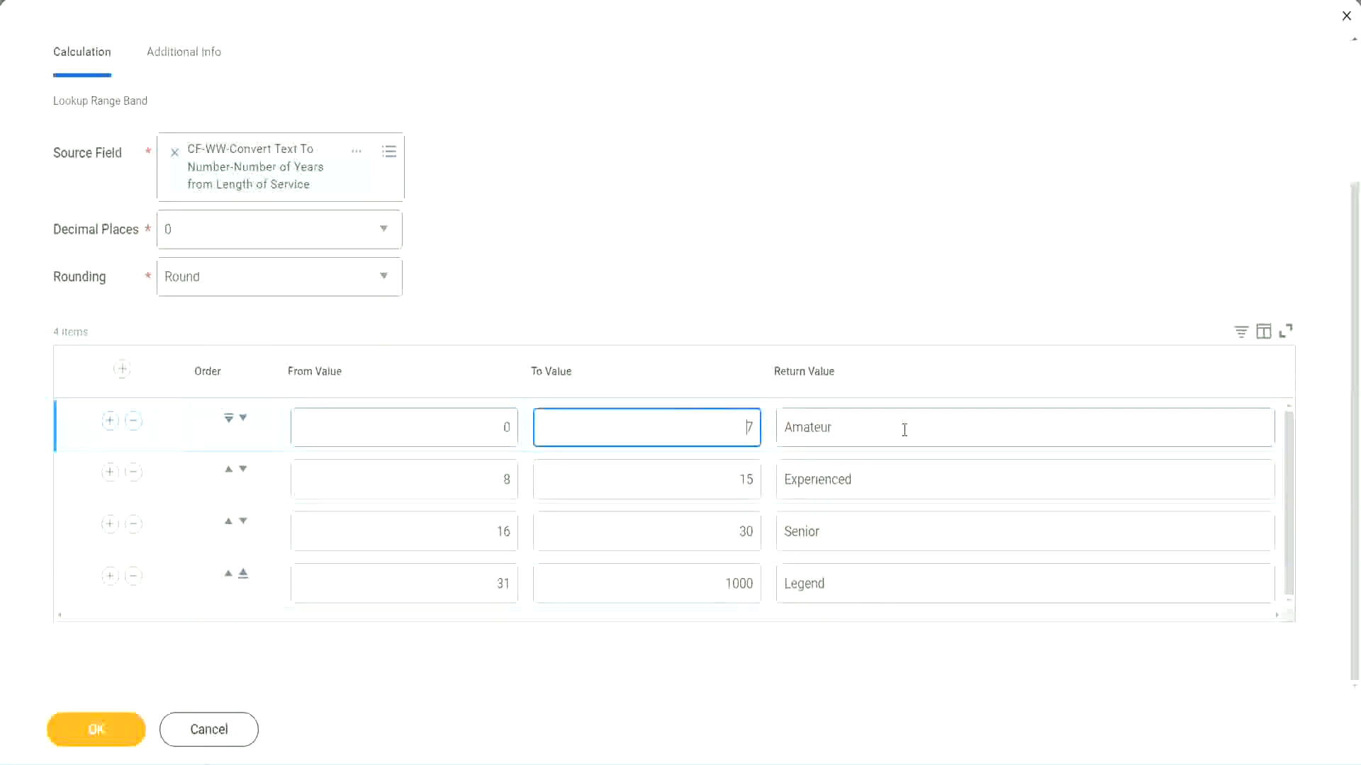
click(904, 430)
click(880, 479)
click(863, 533)
click(856, 582)
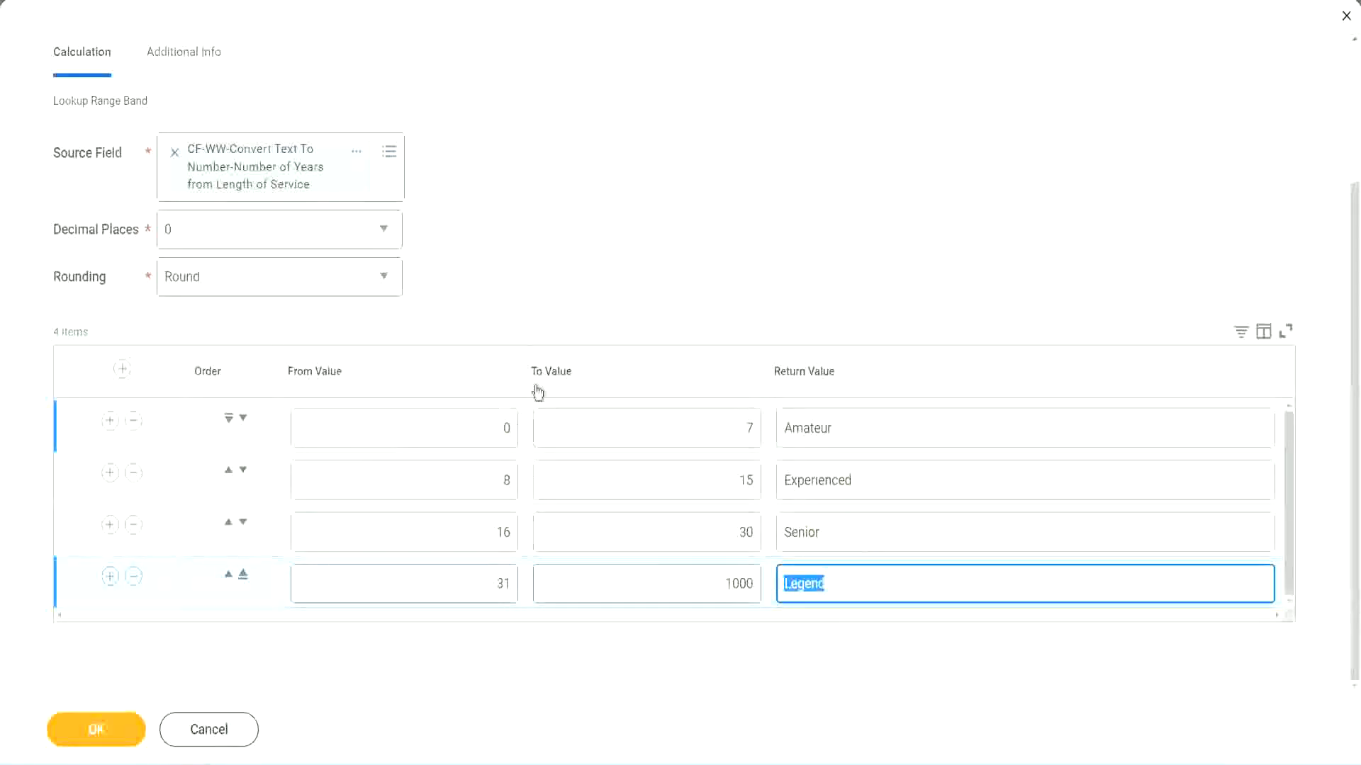
click(631, 299)
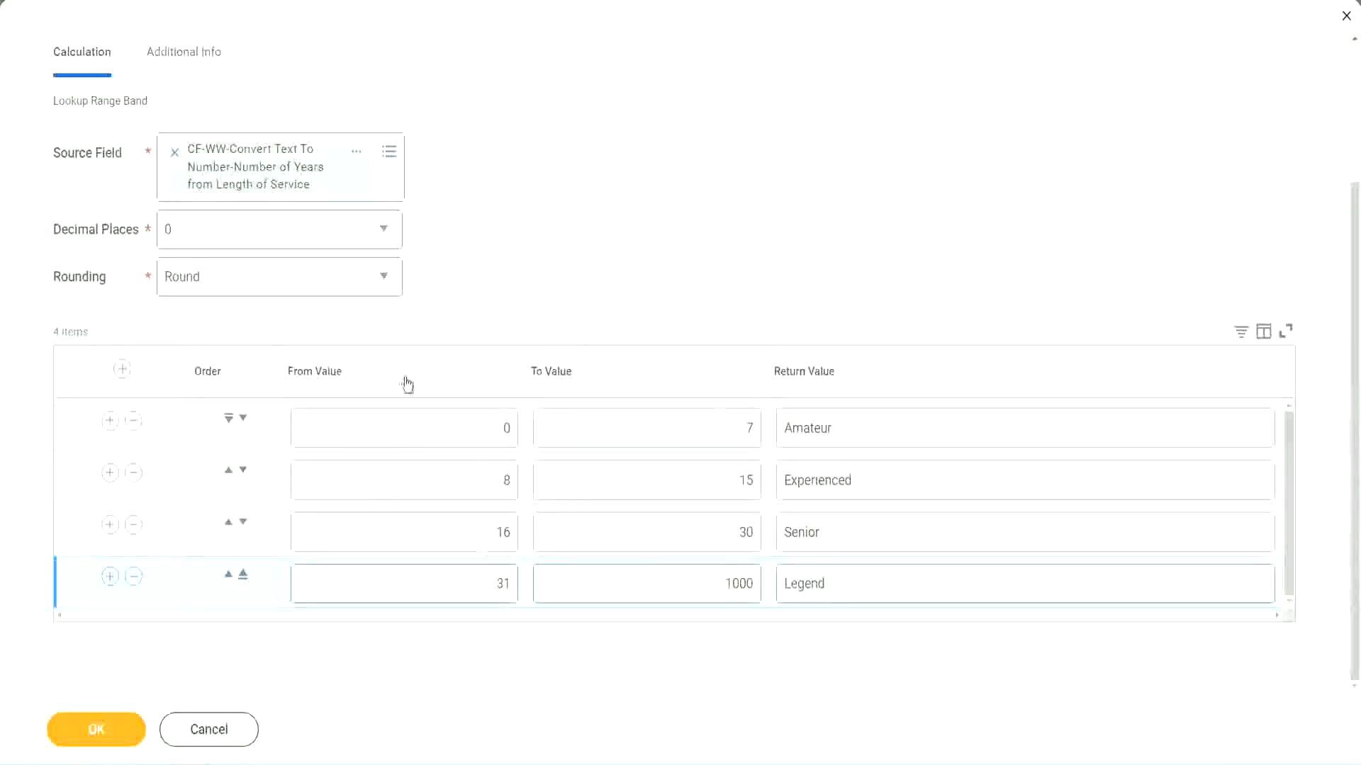
Save the Lookup Range Band calculated field with its experience bands.
click(94, 728)
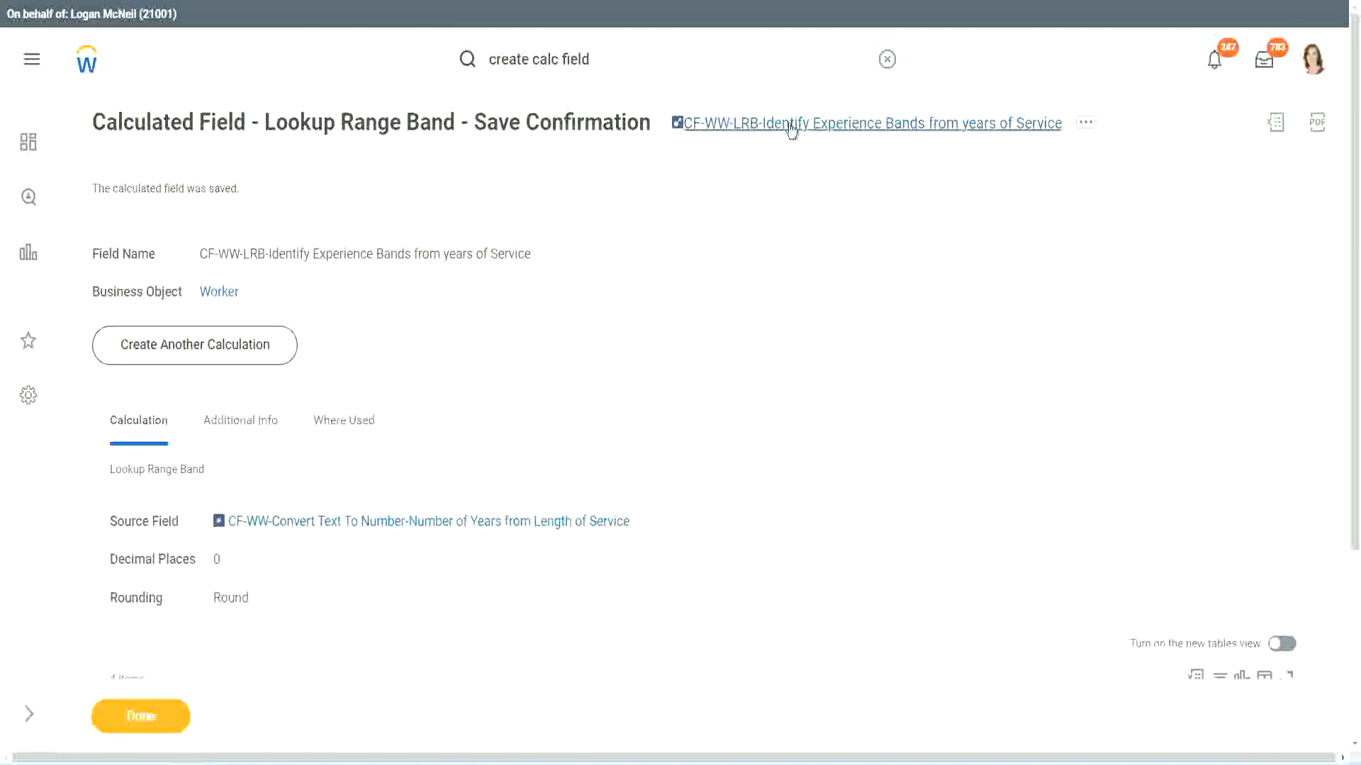
right_click(789, 128)
click(807, 203)
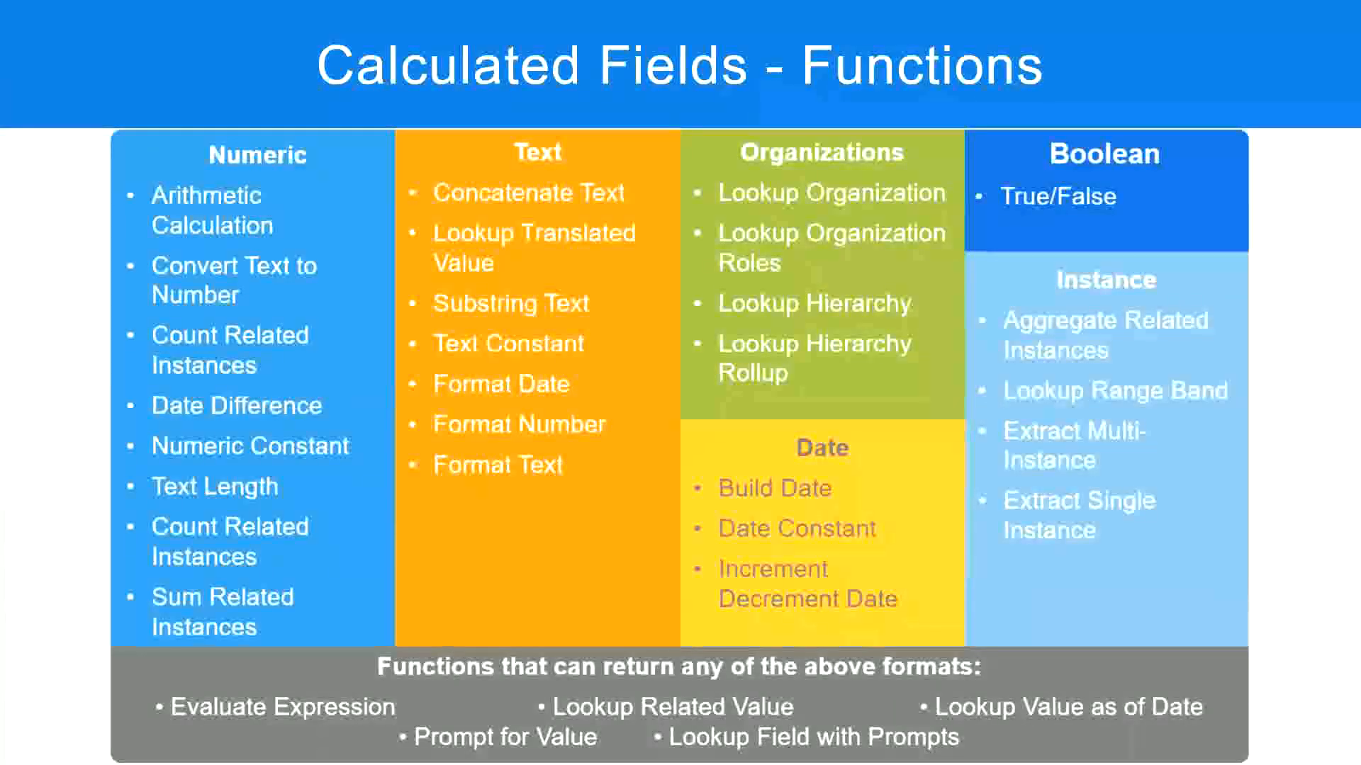
Switch to Notepad++ and enter "10,000 USD" a few lines below the Field 5 notes.
key(alt+Tab)
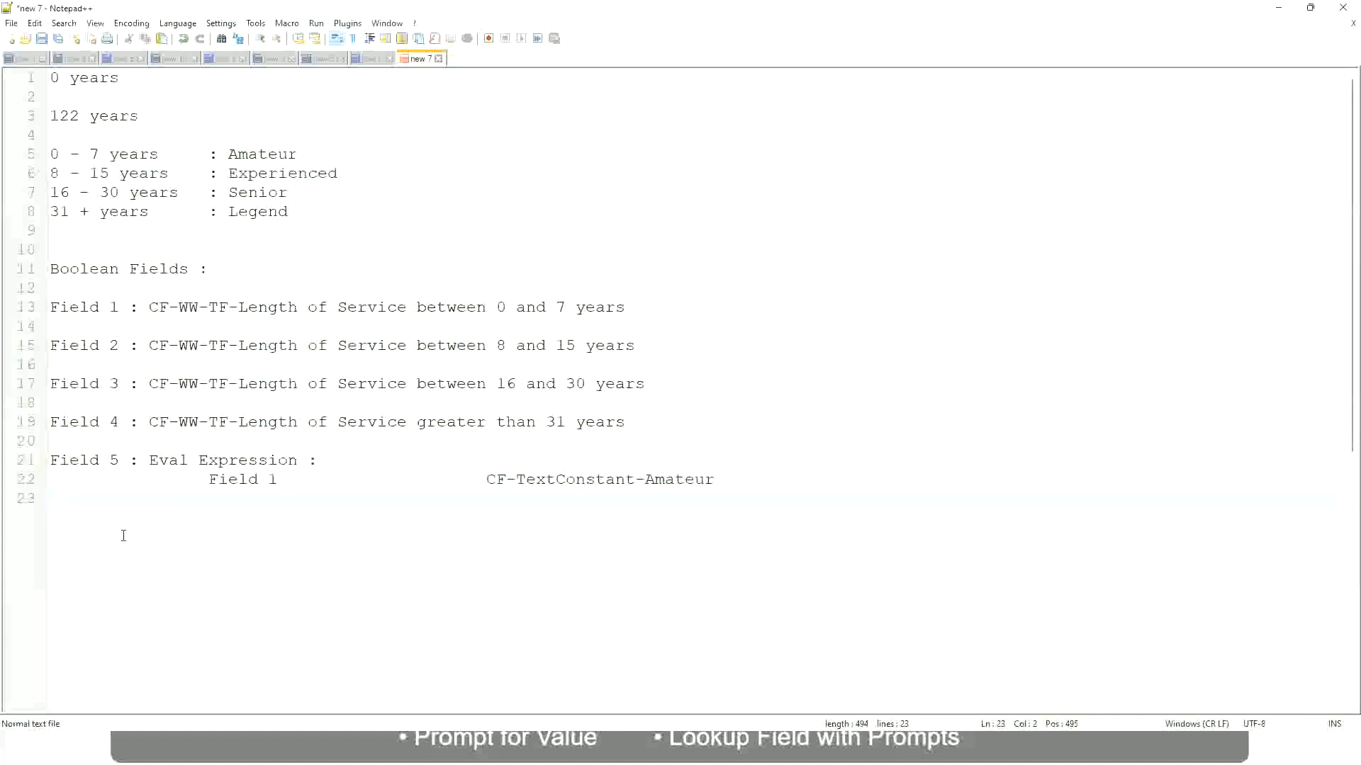
key(Return)
key(Return)
key(Return)
text(10,000 USD)
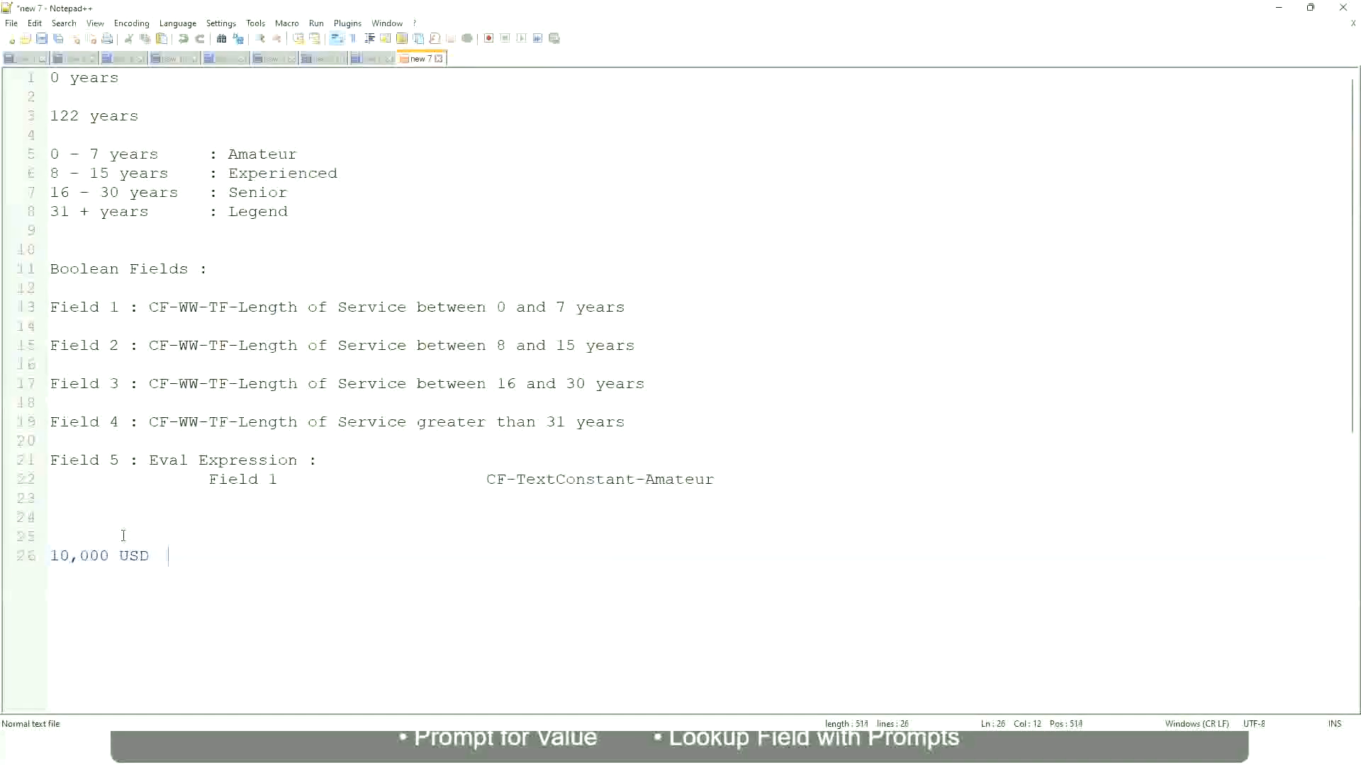
Add "1,000,000 USD" as the upper amount on the 10,000 USD line, spaced apart, and leave a blank line below.
key(Tab)
key(Tab)
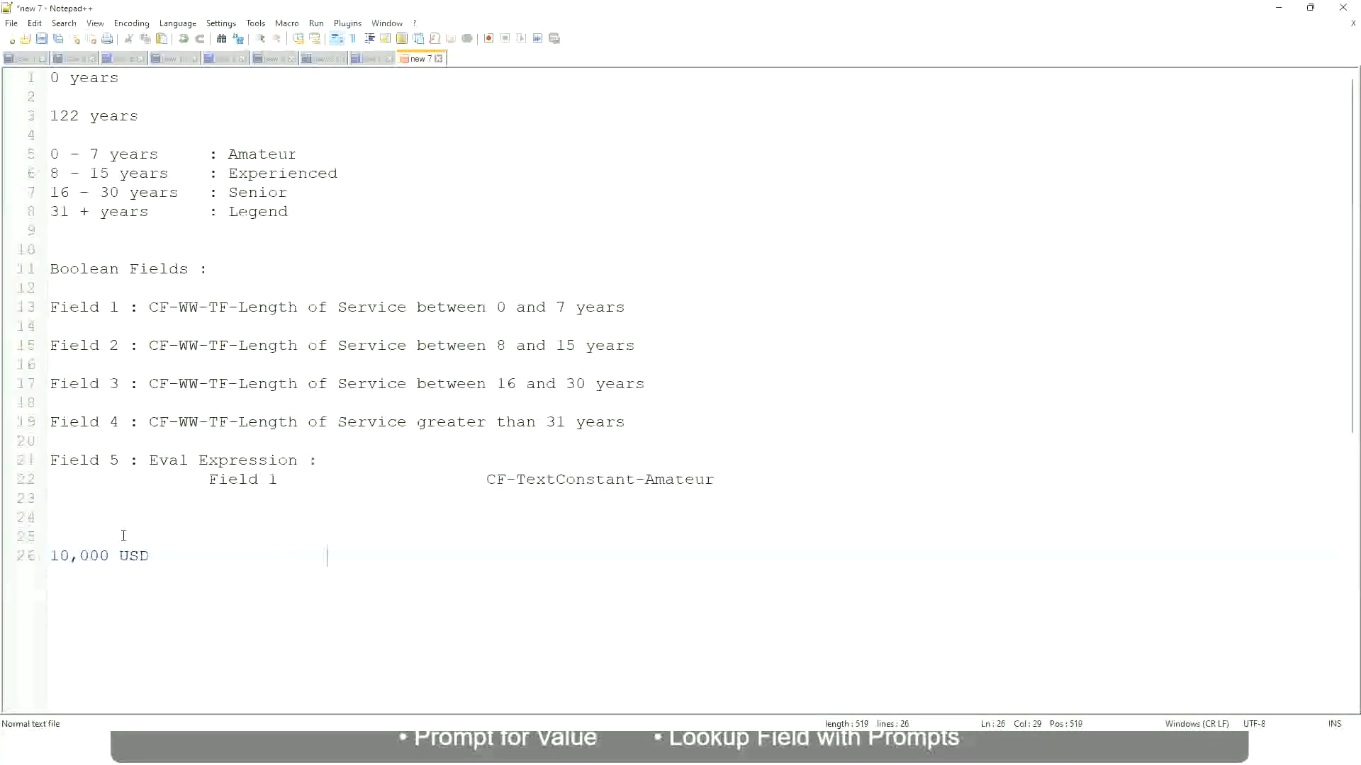
text(1,000,000)
key(Left)
key(Left)
key(Left)
key(shift+End)
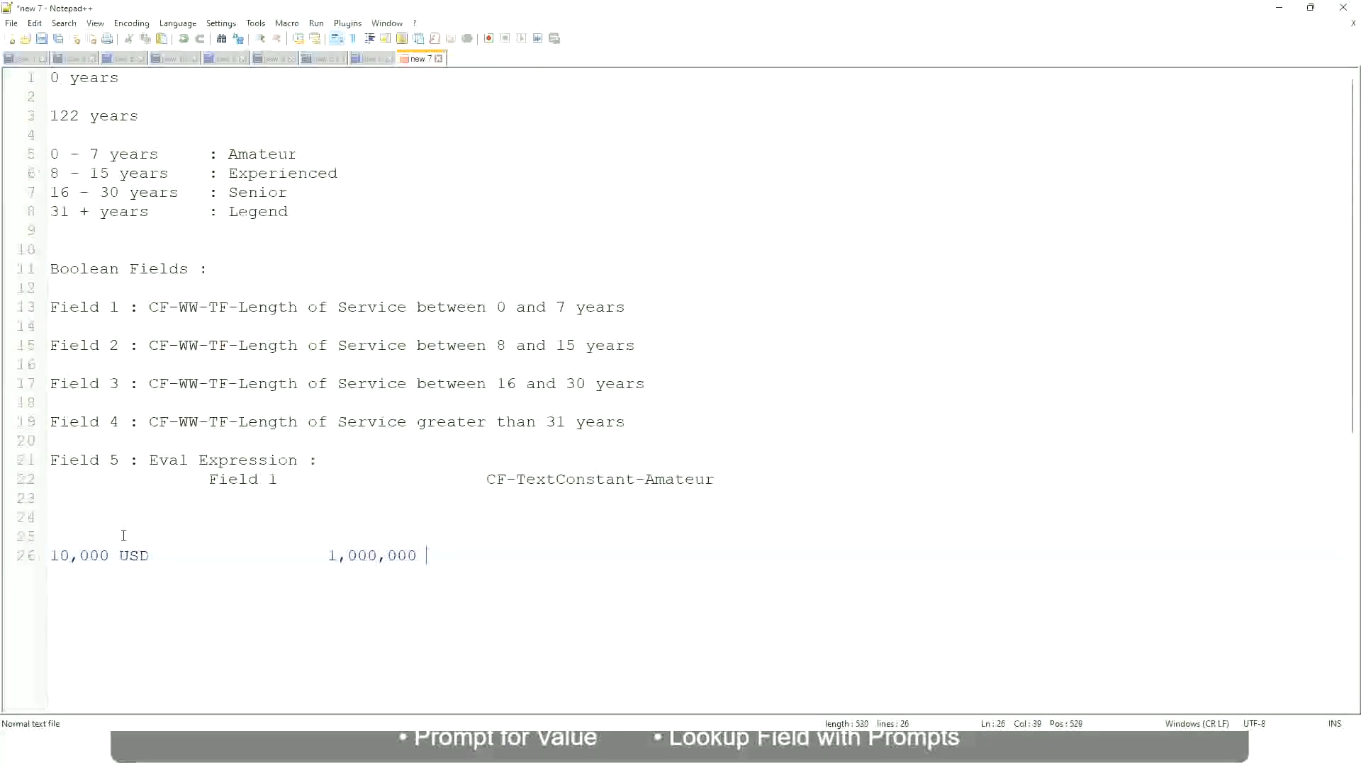
text(USD)
key(Return)
key(Return)
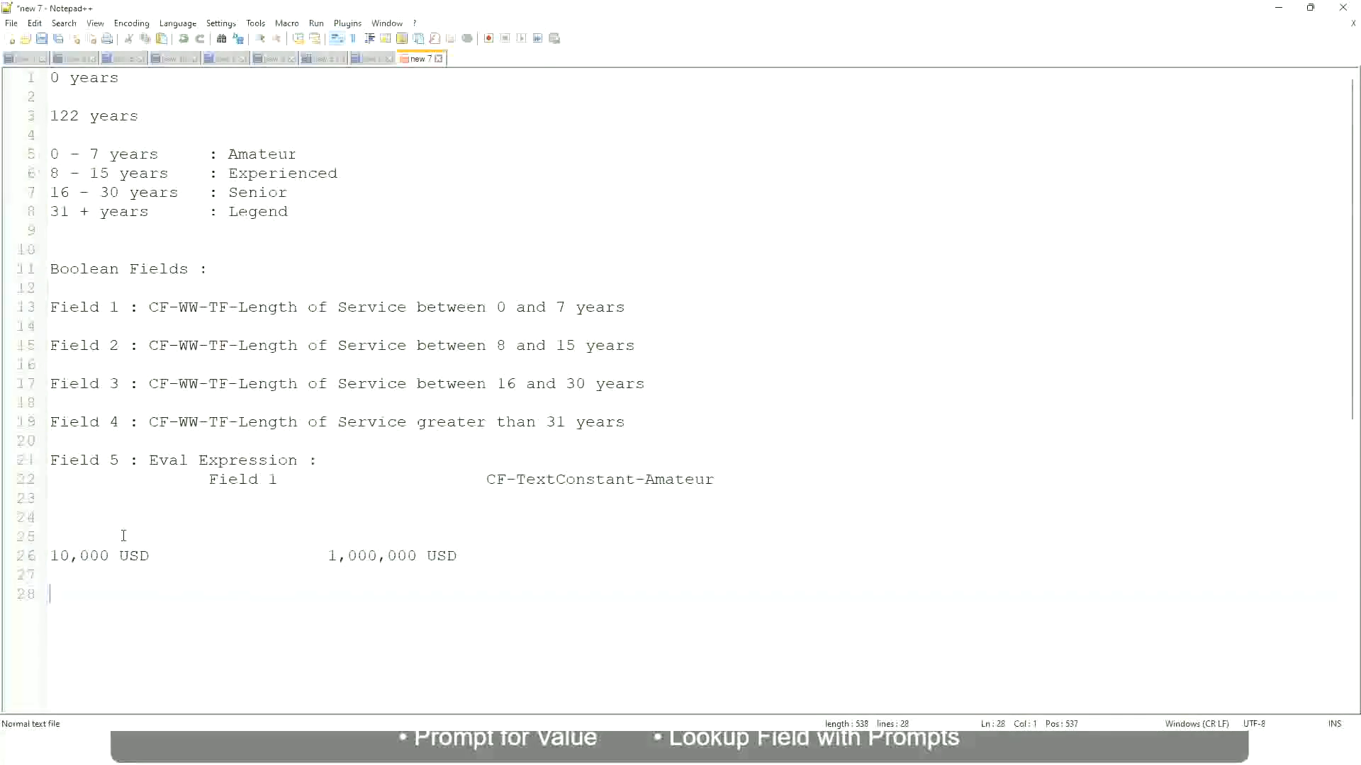
Write the first amount band below the USD line as "10 - 50,000 : Low".
text(10 - 50,000)
key(Tab)
key(Tab)
text(: Low)
key(Return)
key(Return)
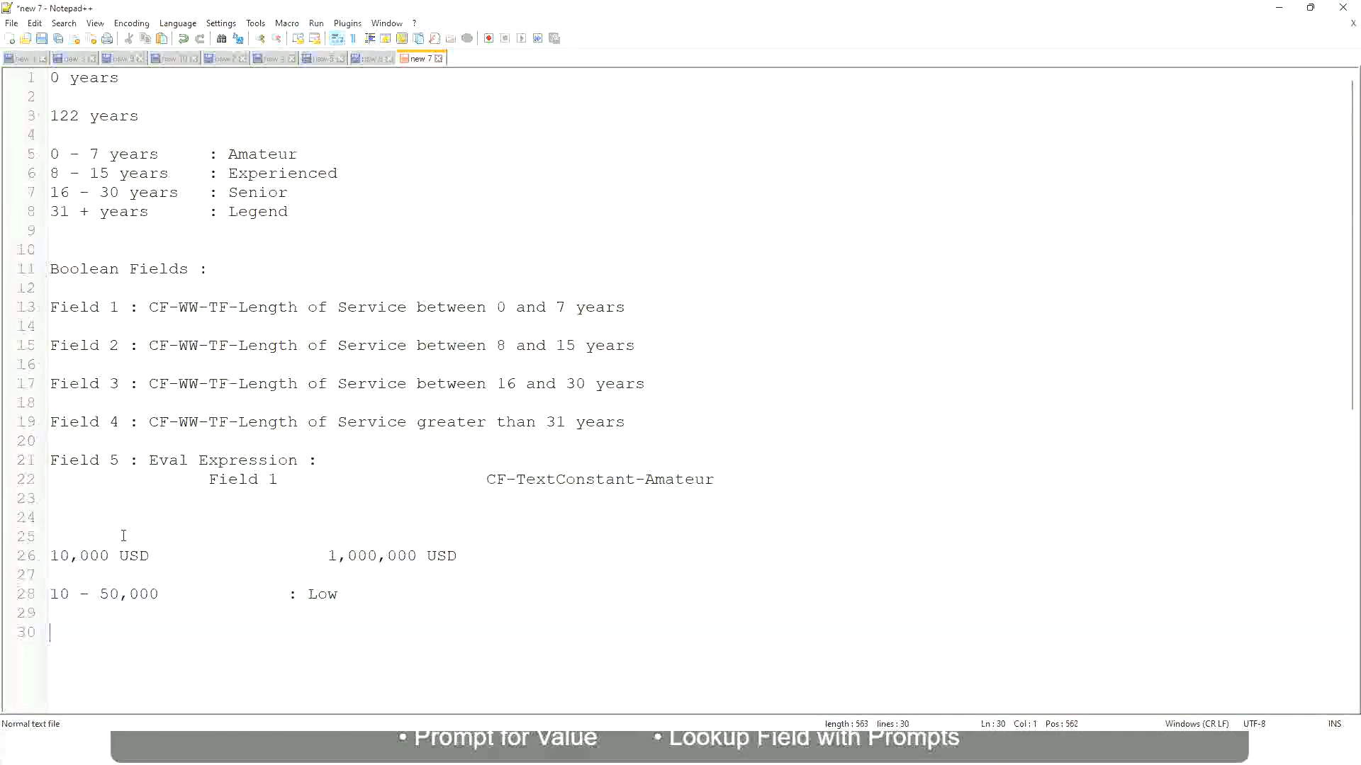
Write "50,001 - 150,000 : Medium" directly under the Low band, with the labels aligned.
key(Up)
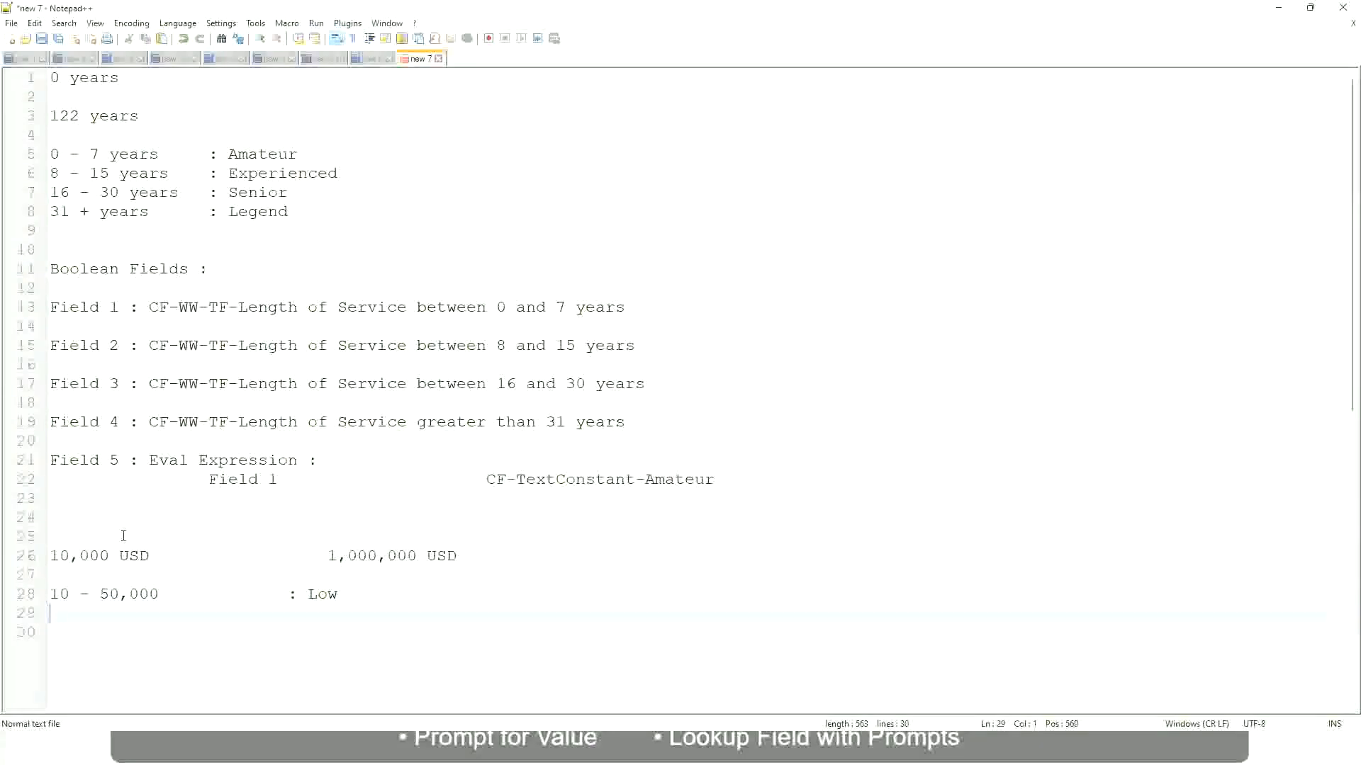
text(50,001 - 150,000)
key(Tab)
key(Tab)
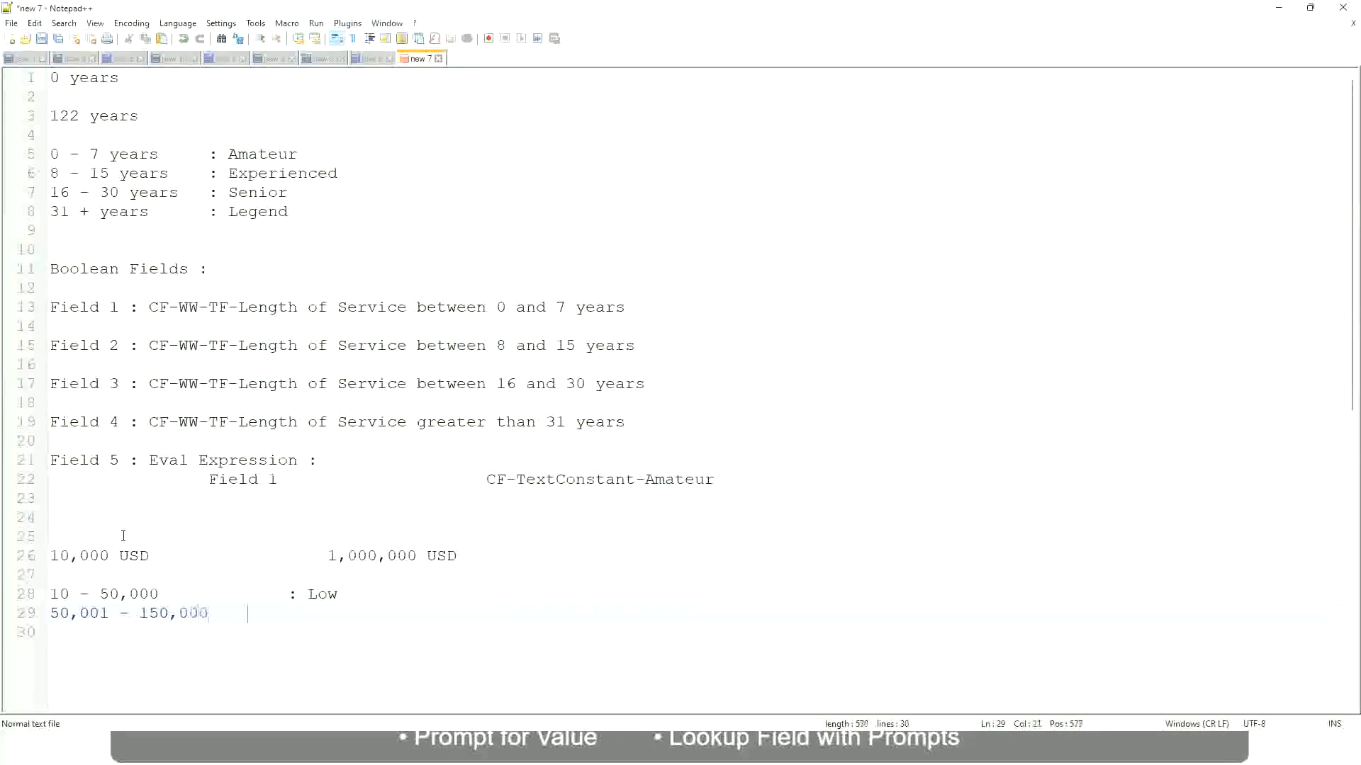
text(: Medium)
key(Return)
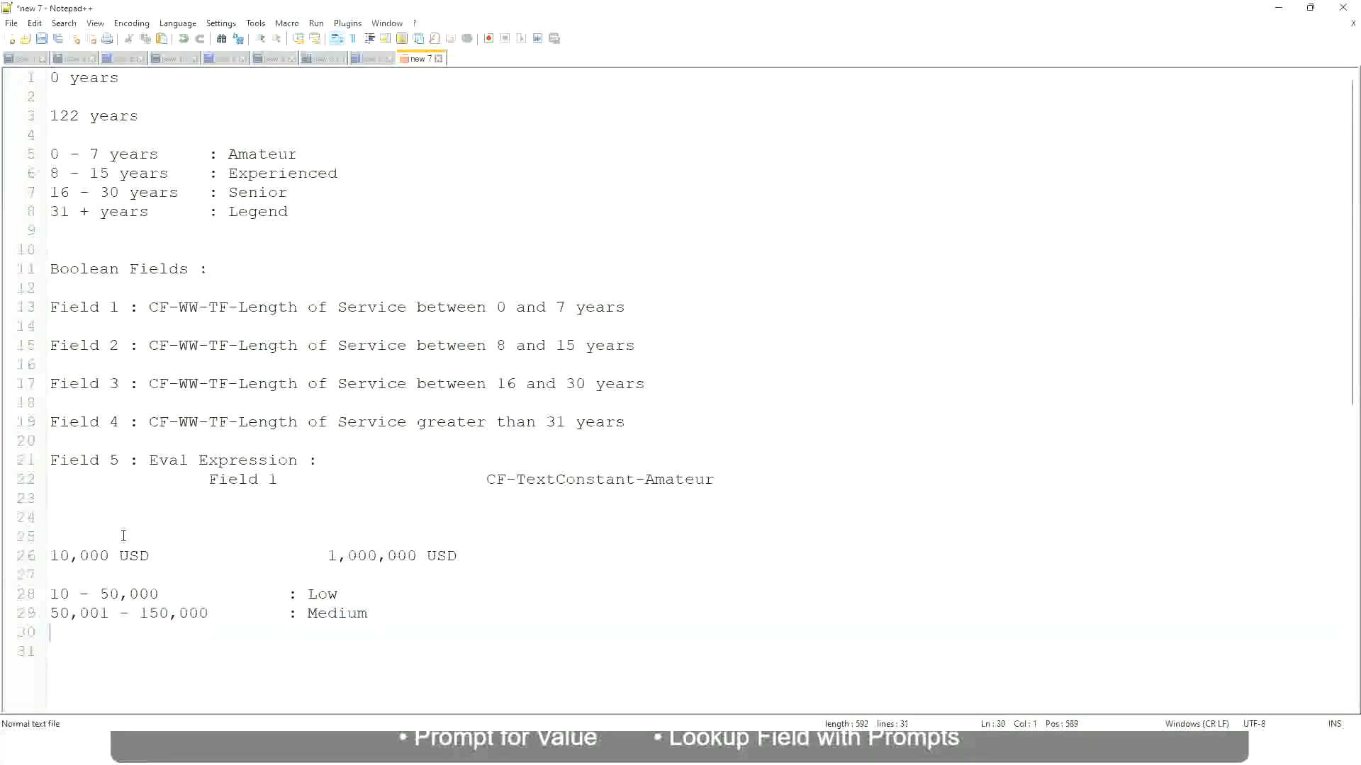
Write "> 150,000 : High" under the Medium band, with the labels aligned.
text(> 150,000)
key(Tab)
key(Tab)
key(Tab)
key(Tab)
text(: High)
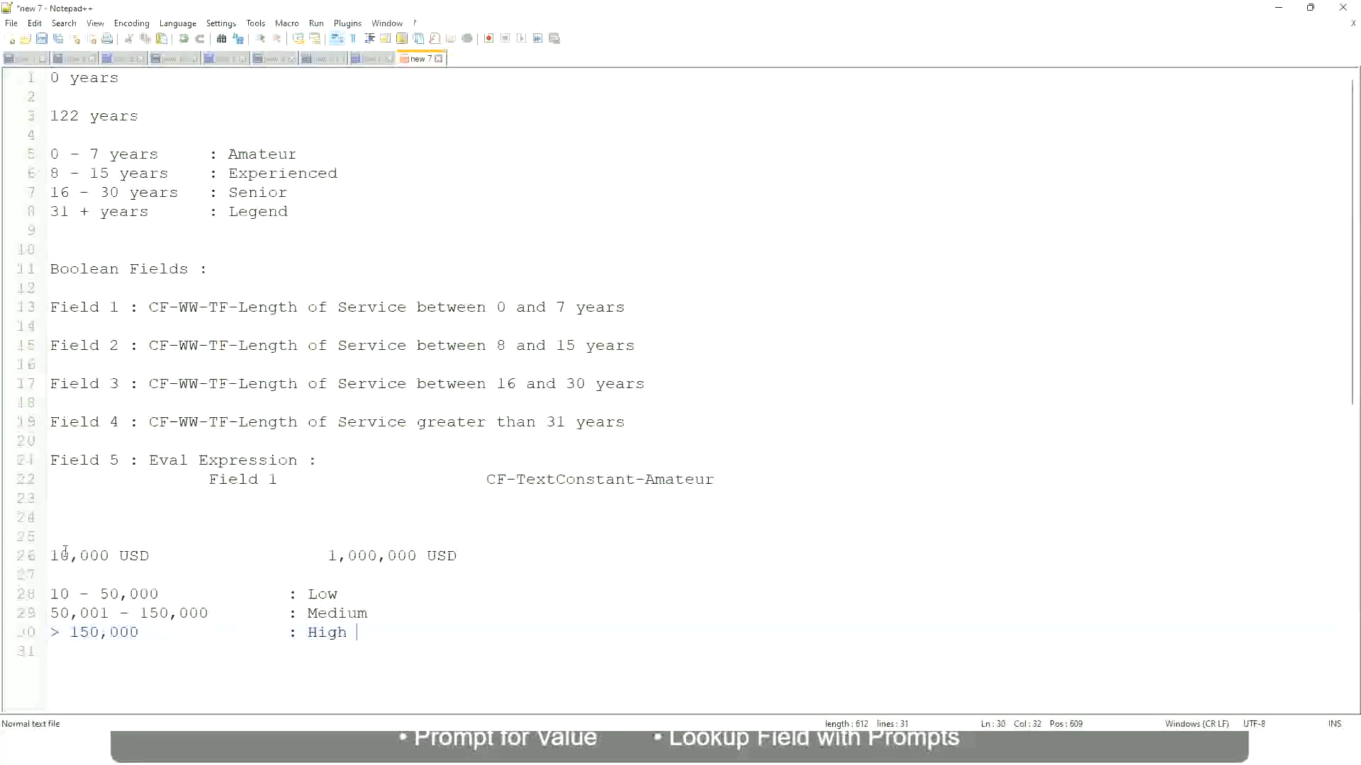
Review the 10,000 to 1,000,000 USD amount range against the Low, Medium and High bands listed beneath it.
click(42, 556)
click(42, 555)
click(60, 555)
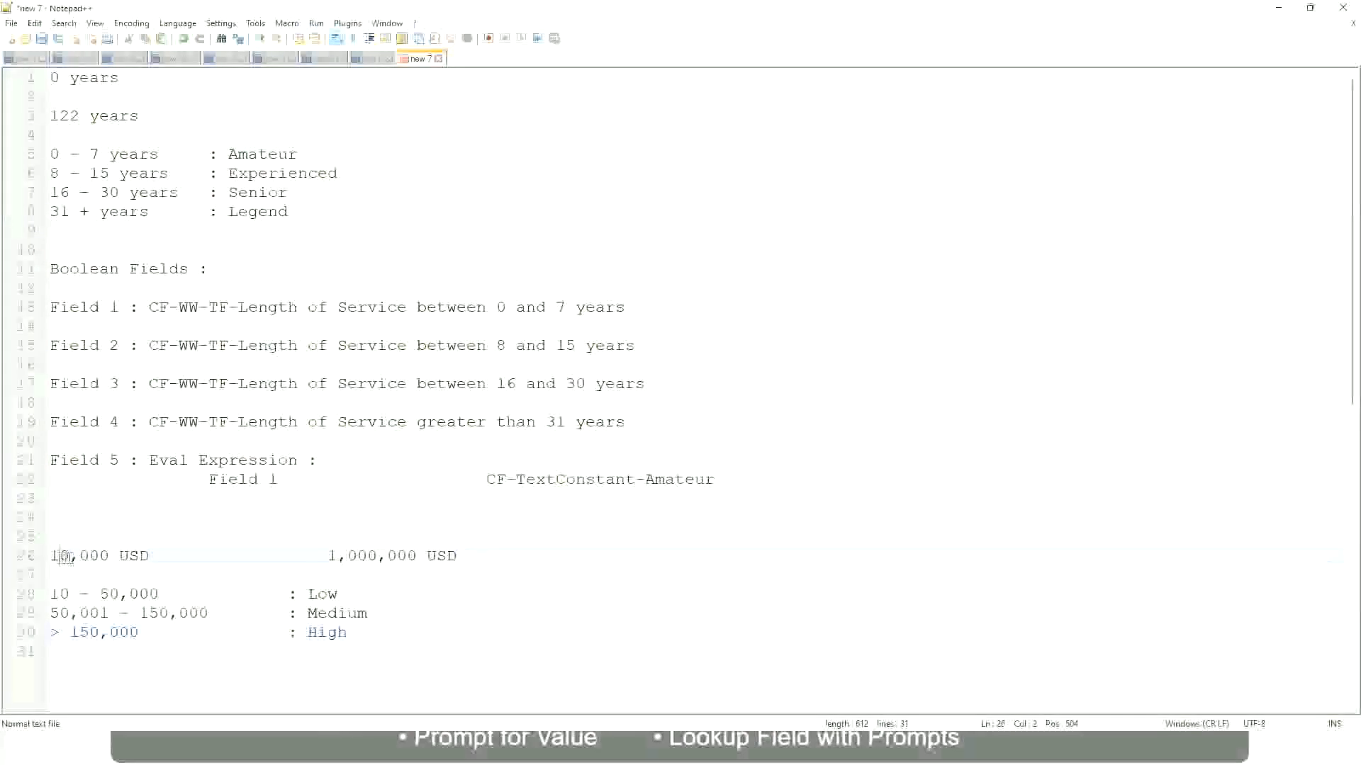
double_click(405, 555)
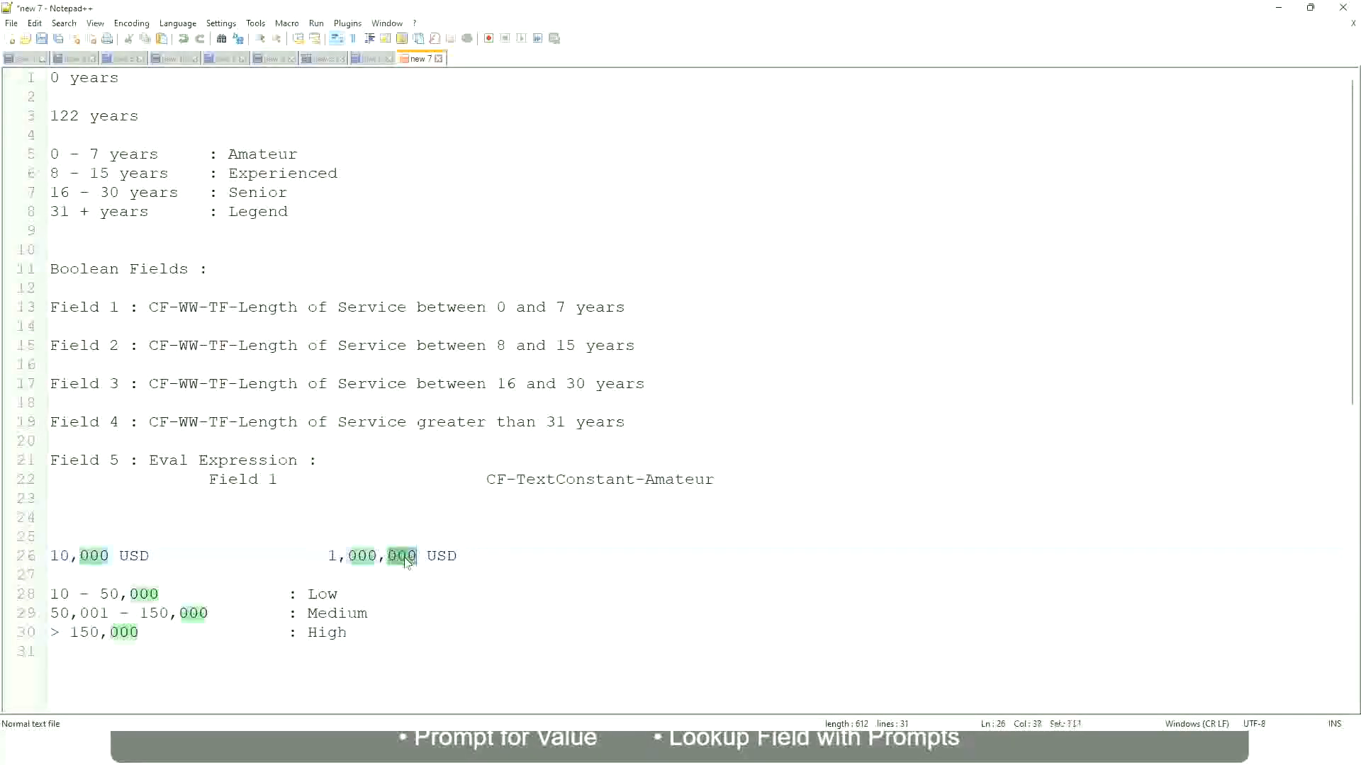
click(264, 615)
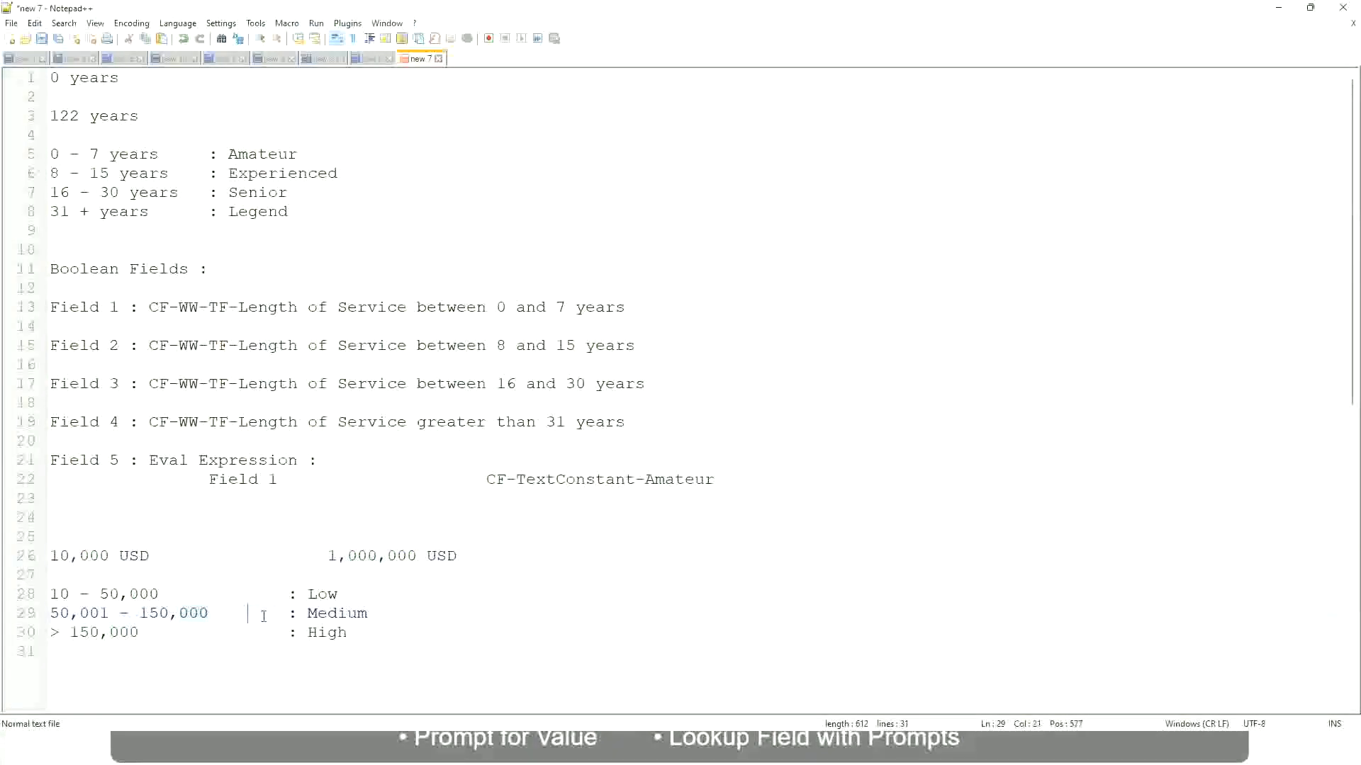
click(42, 555)
click(420, 559)
click(326, 593)
click(328, 614)
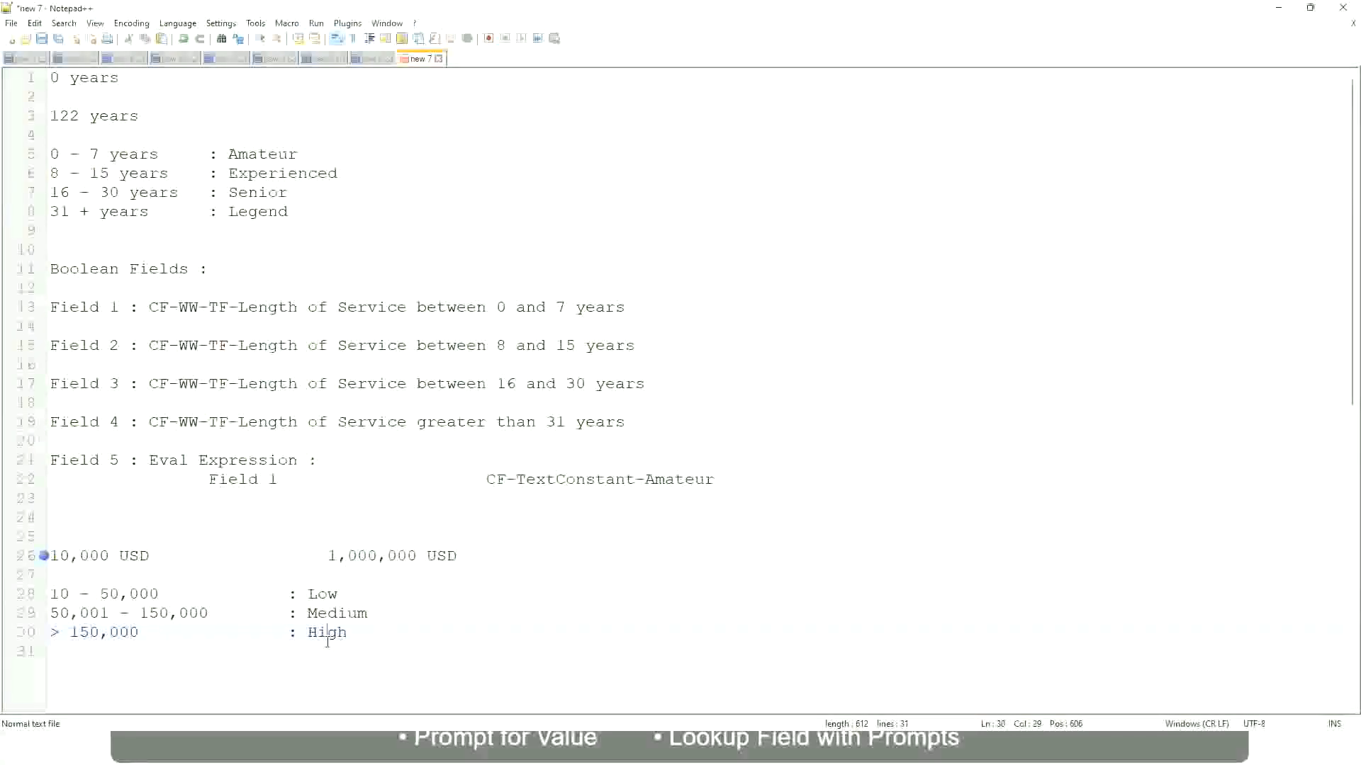
click(170, 575)
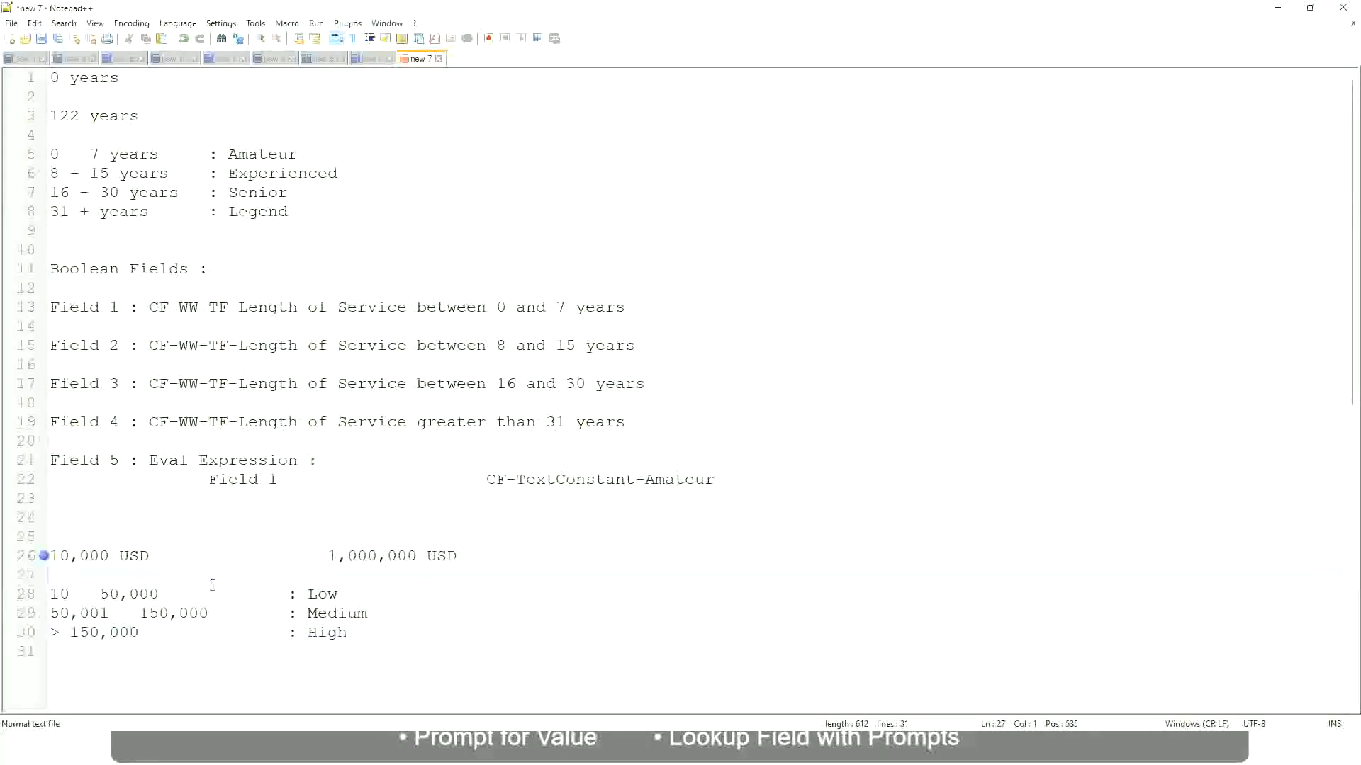
click(348, 630)
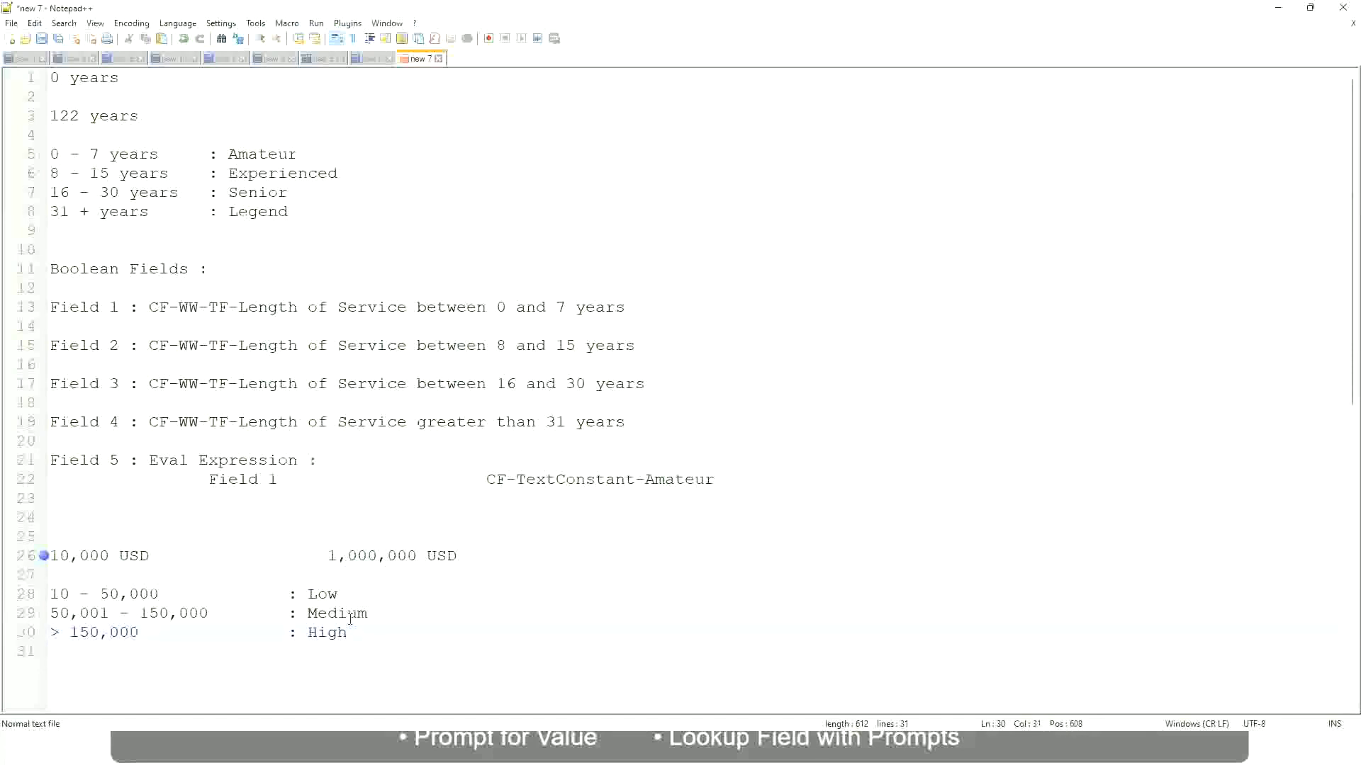